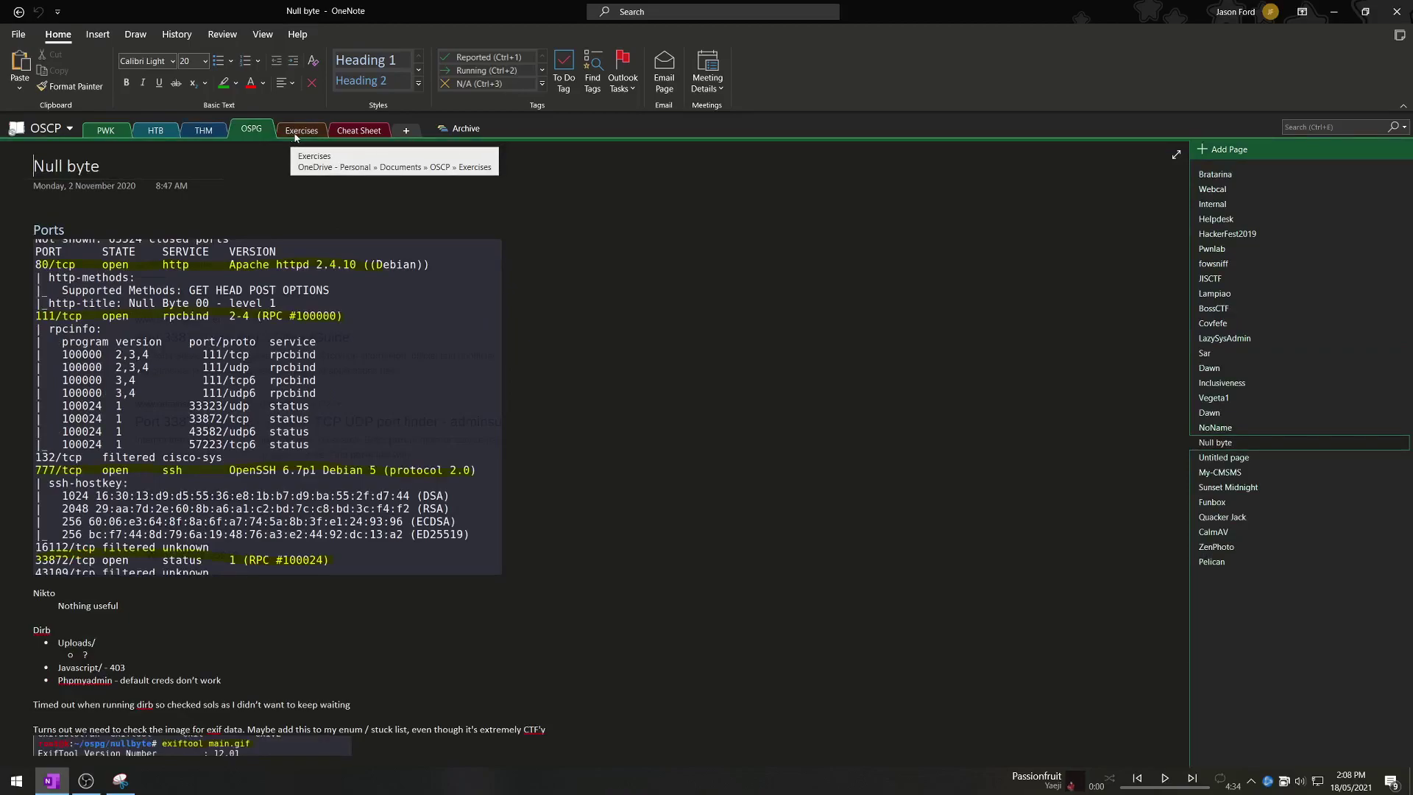
Open the HTB section of the OSCP notebook at the Traverxec page.
left_click(341, 136)
left_click(155, 129)
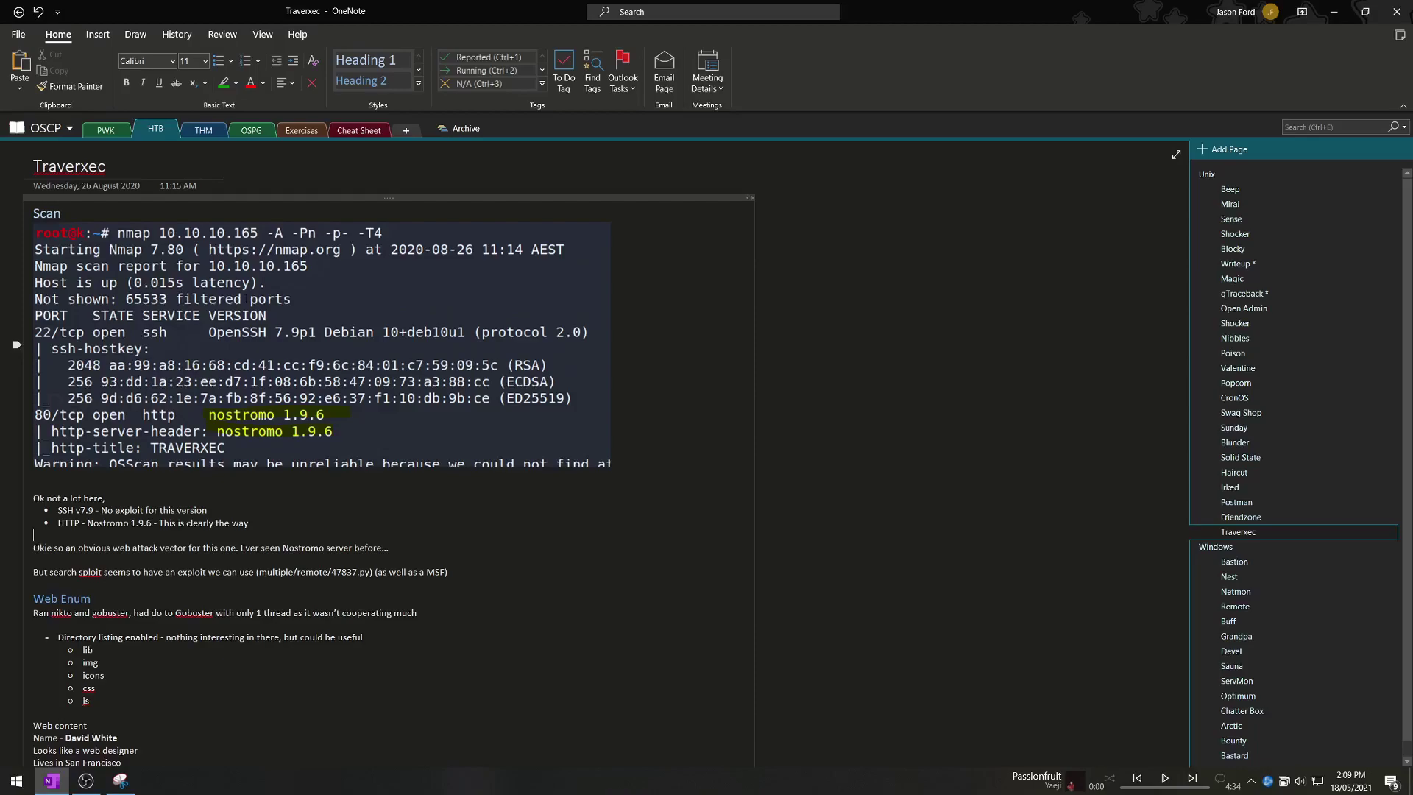
Switch to the snipping tool and capture part of the nmap scan output on the Traverxec page.
left_click(120, 781)
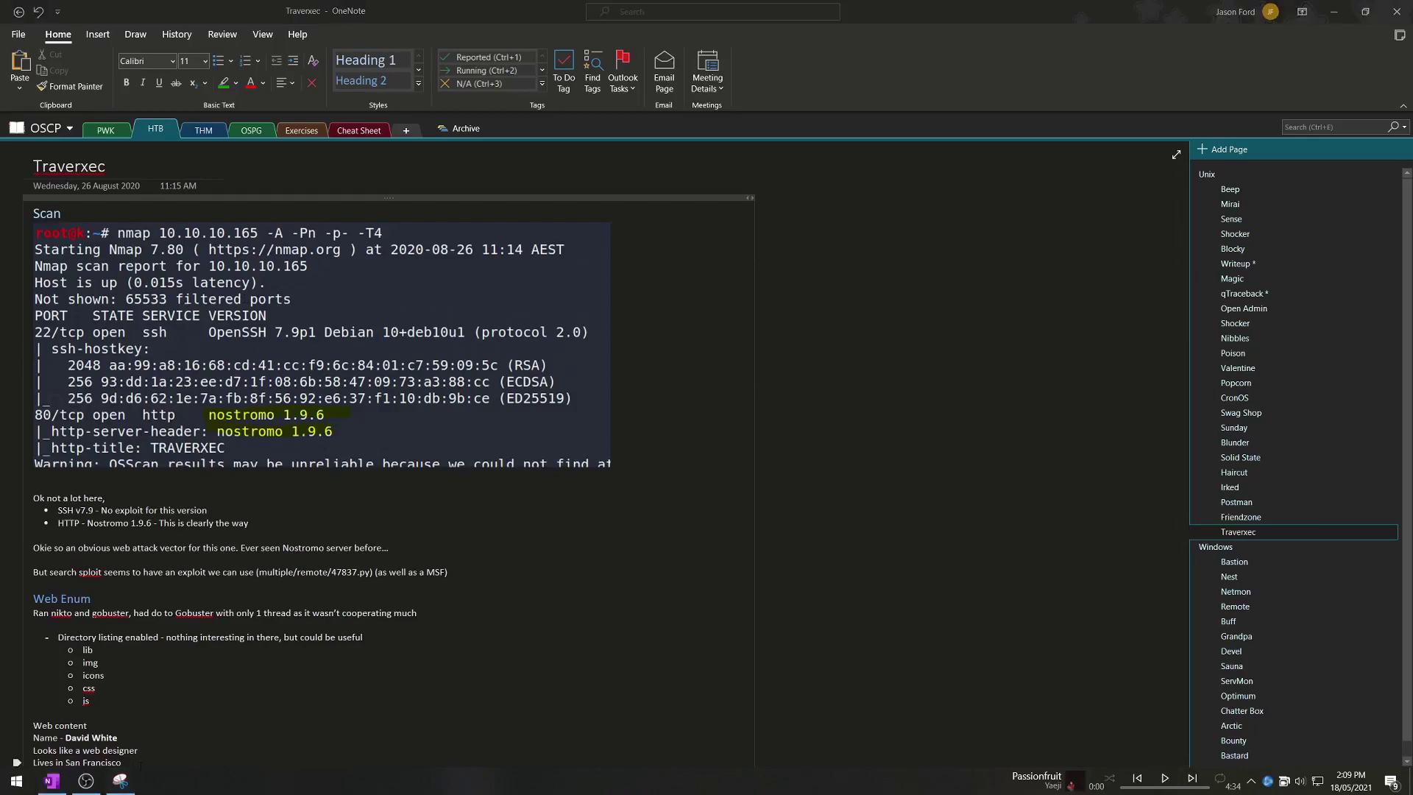
left_click(819, 416)
left_click_drag(138, 260, 537, 438)
left_click(893, 348)
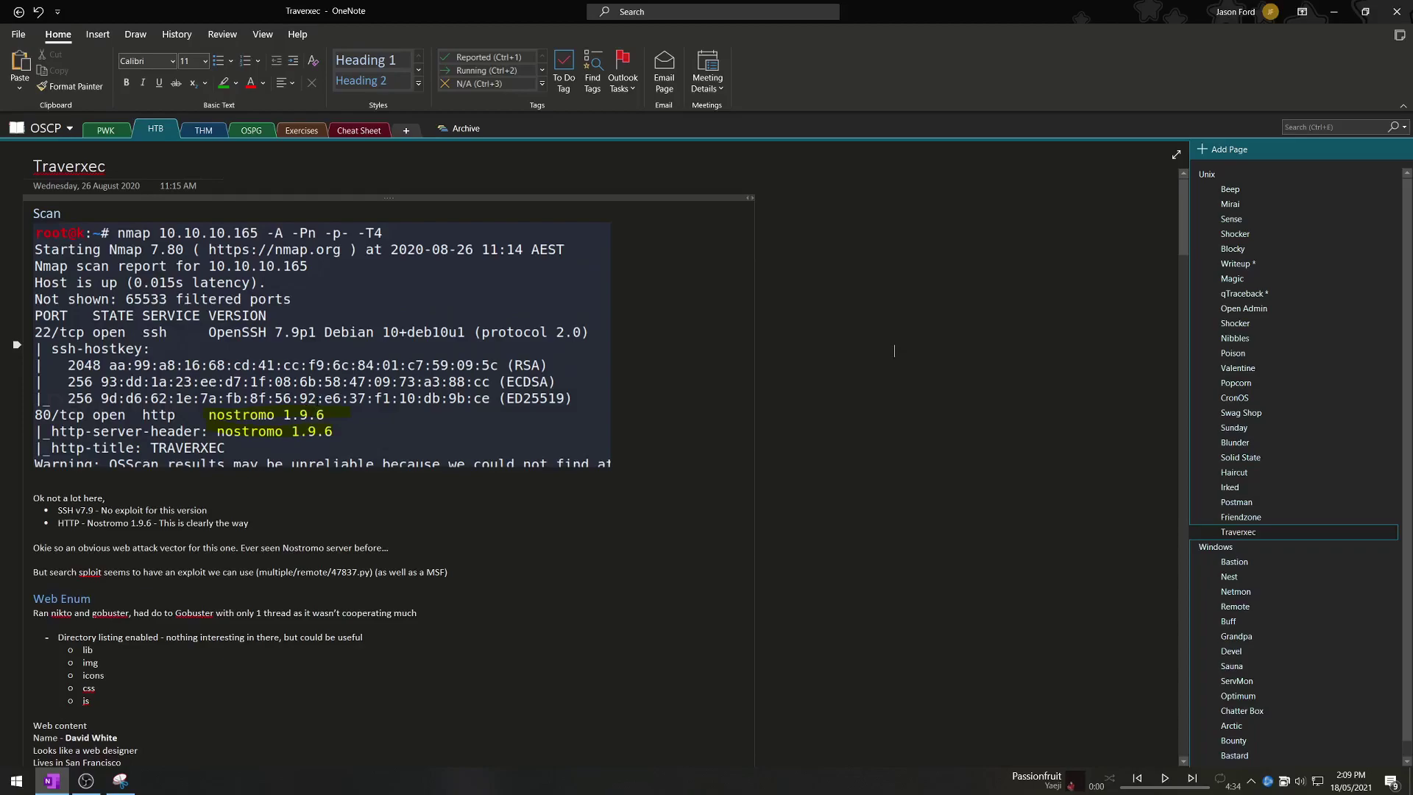
Examine the Scan screenshot, the port notes and the Web Enum section of the Traverxec page.
scroll(137, 234, "down", 1)
left_click(136, 234)
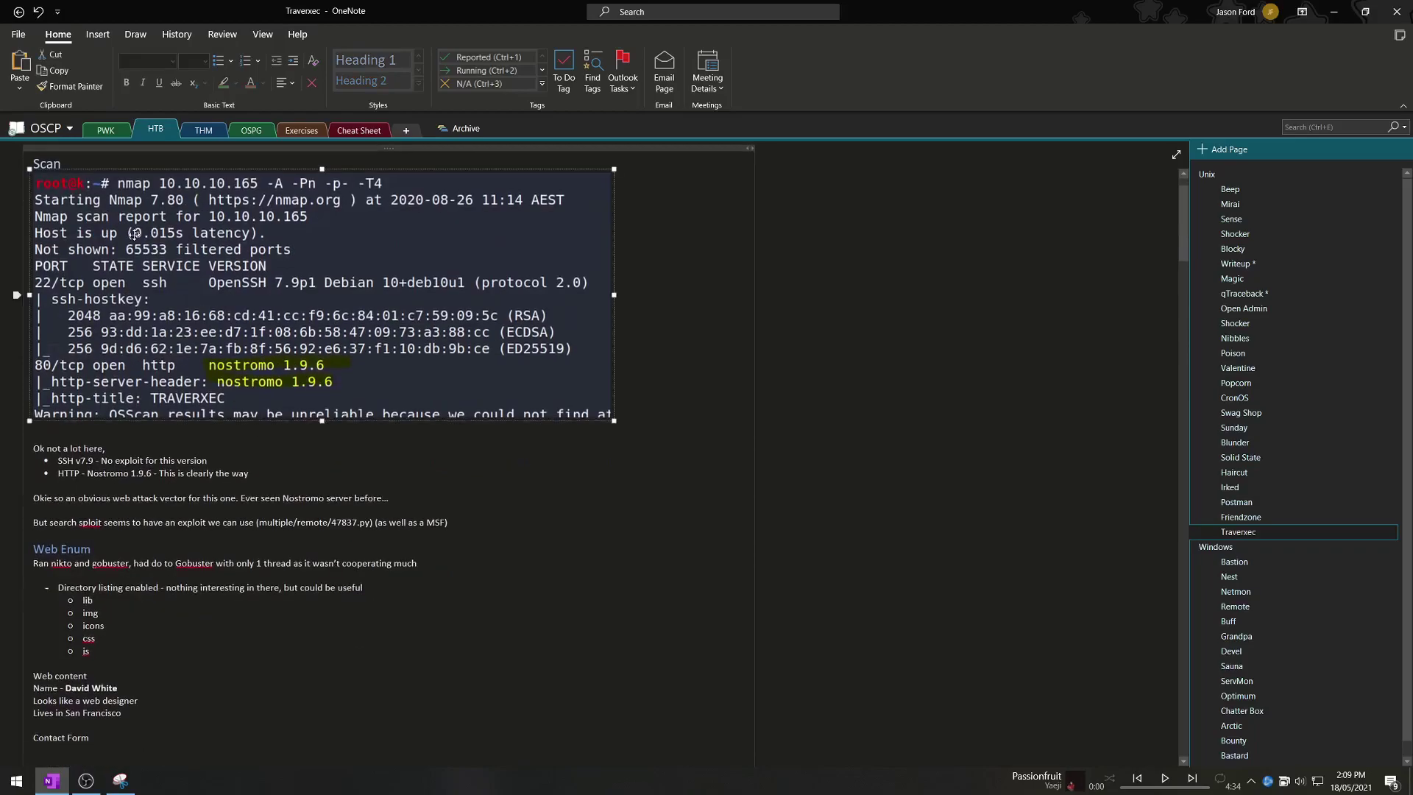
scroll(282, 317, "down", 3)
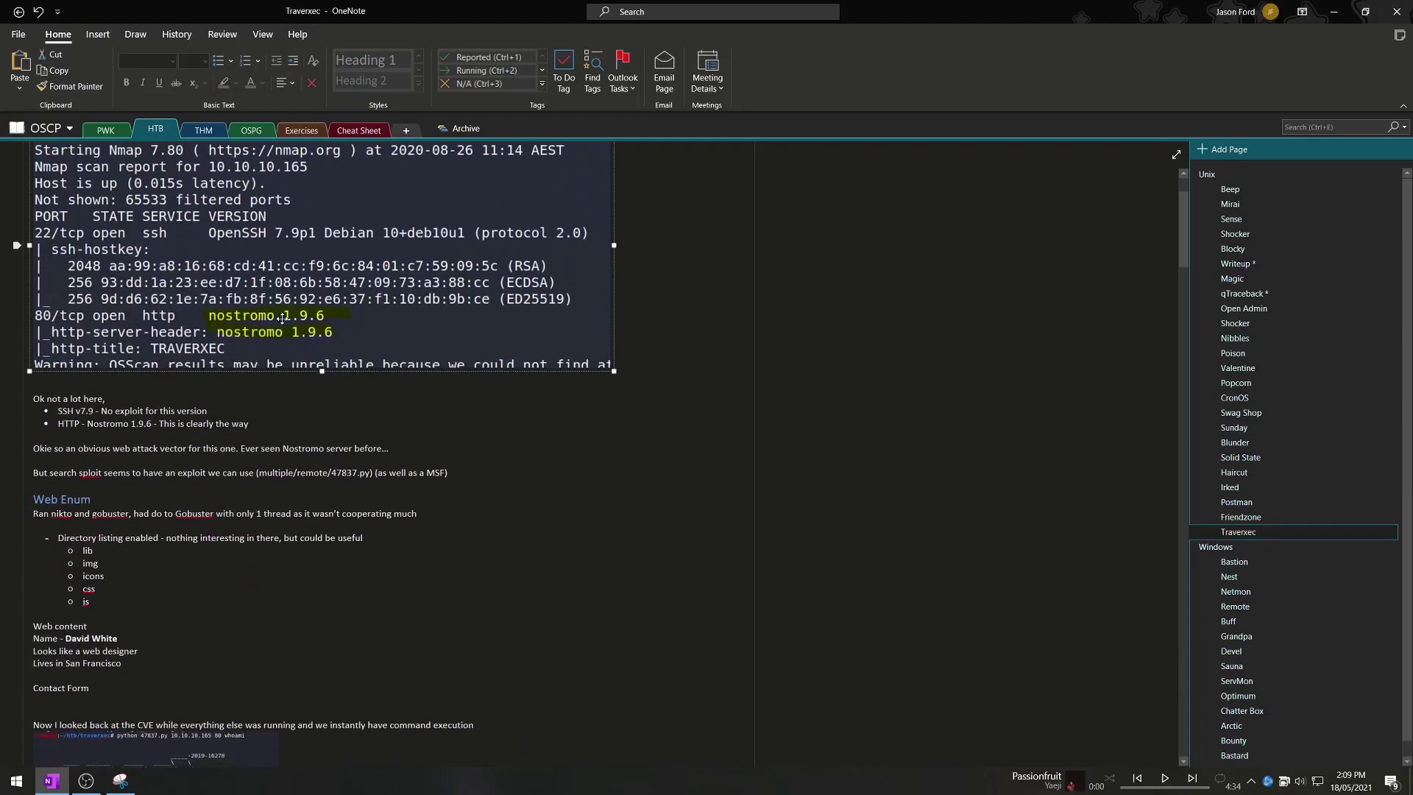
left_click_drag(70, 299, 125, 311)
key("Down")
left_click(164, 349)
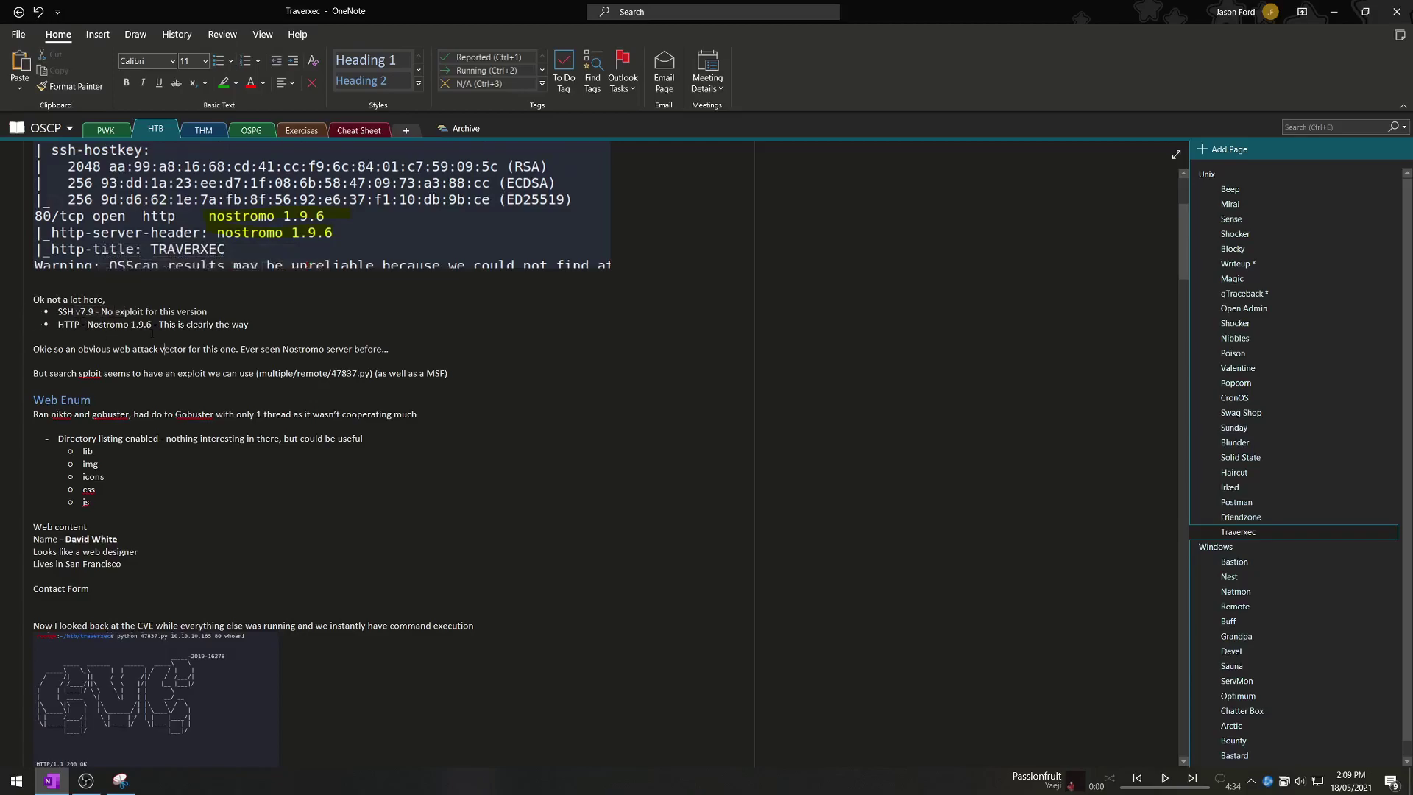
scroll(230, 359, "up", 3)
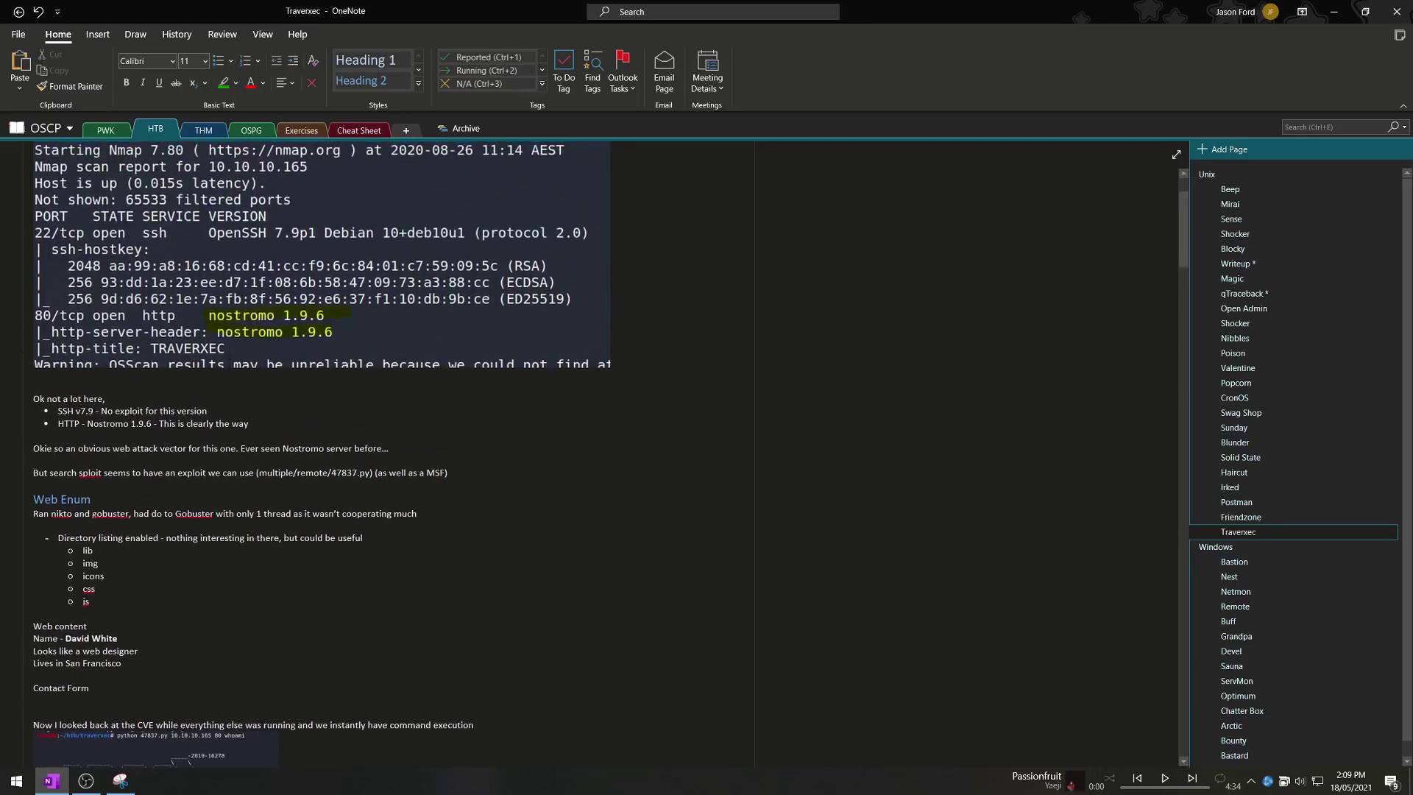
scroll(231, 358, "up", 2)
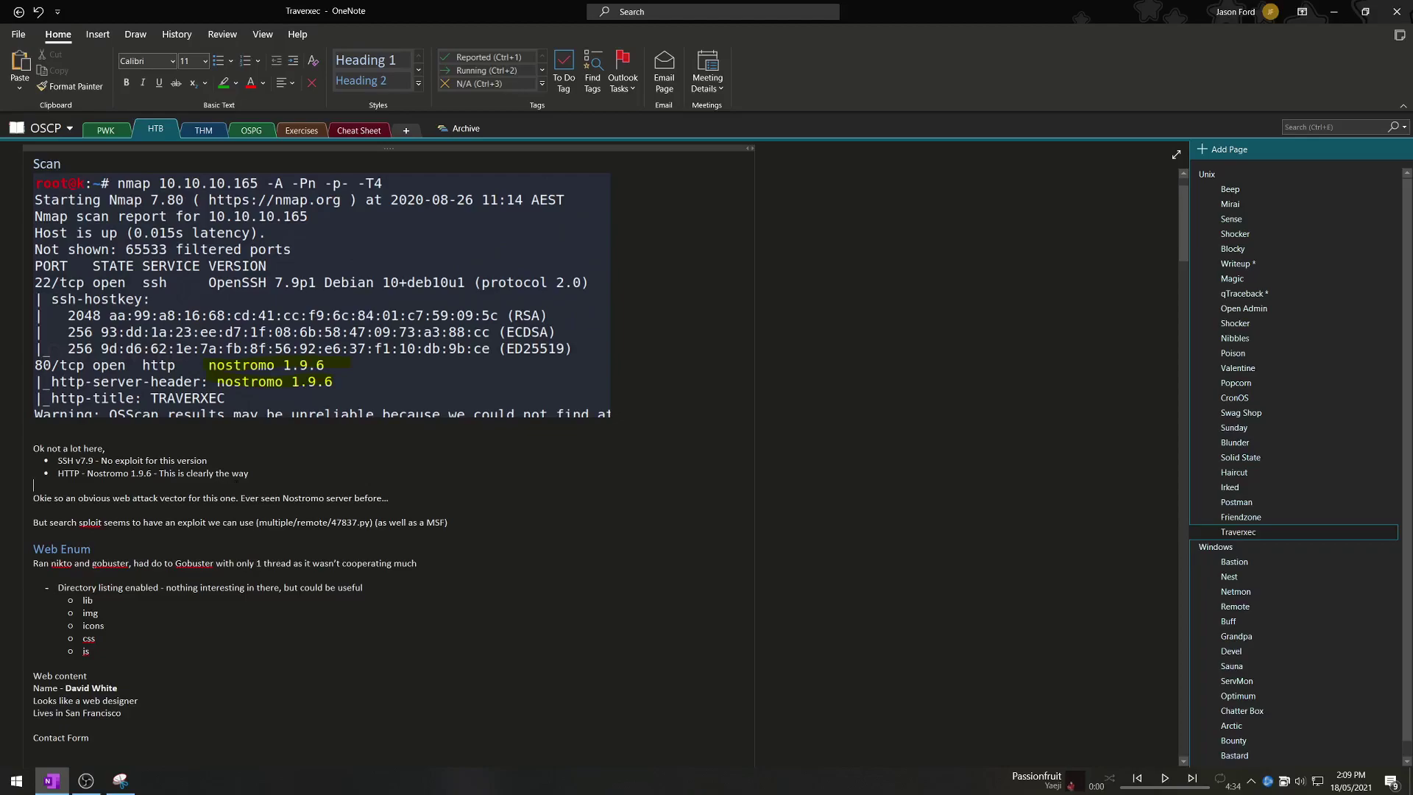
scroll(237, 486, "down", 3)
double_click(52, 302)
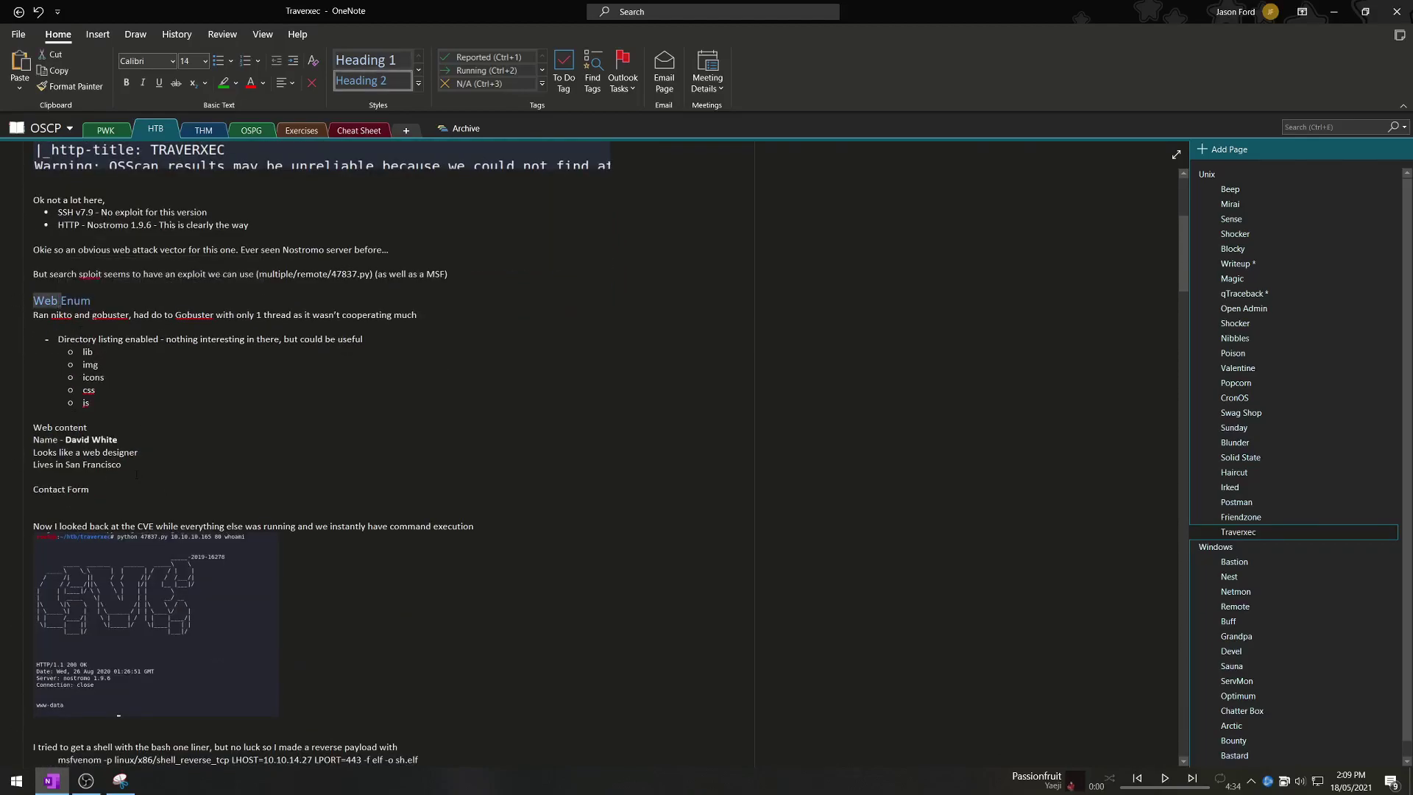
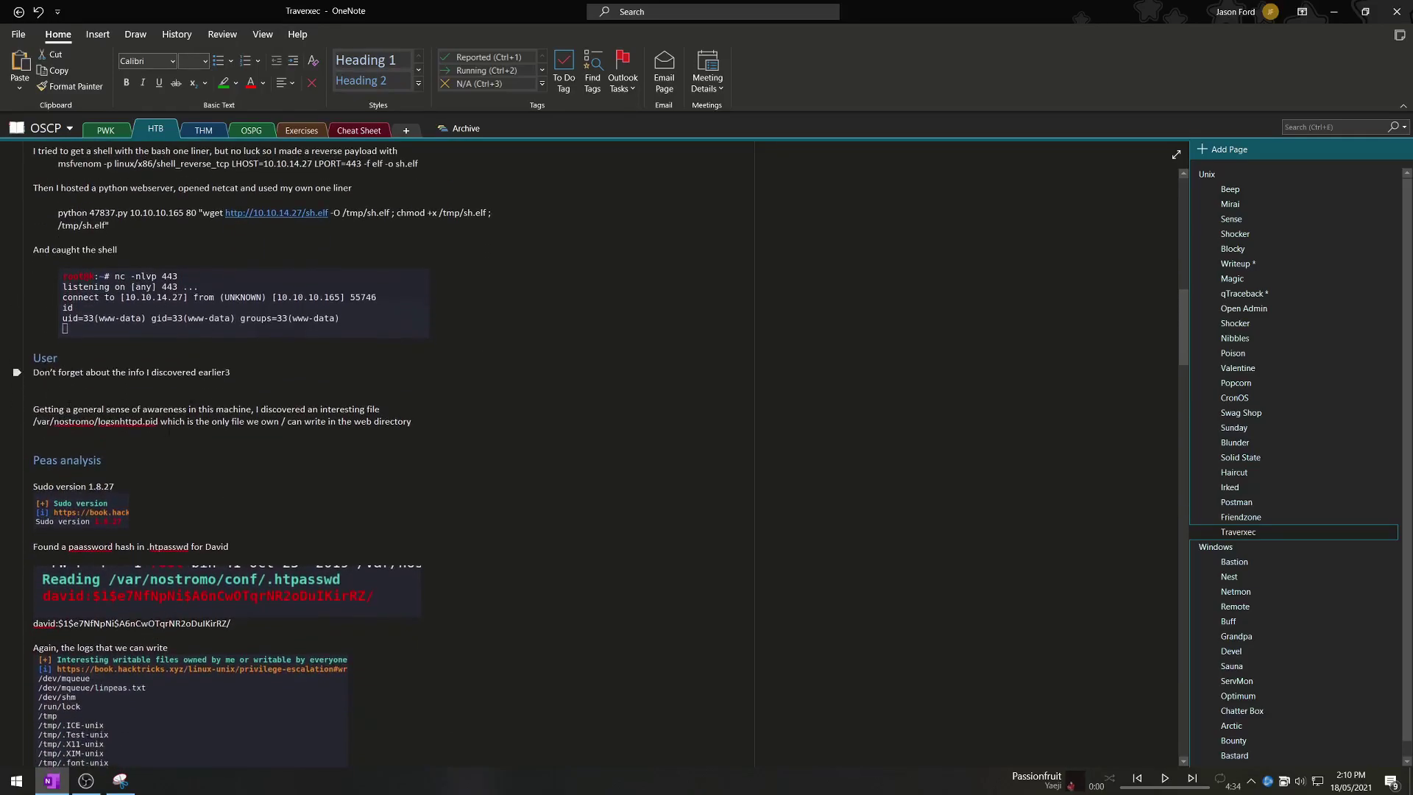
Examine the User and Peas analysis sections, including the credential attempts and the red hint line.
double_click(45, 358)
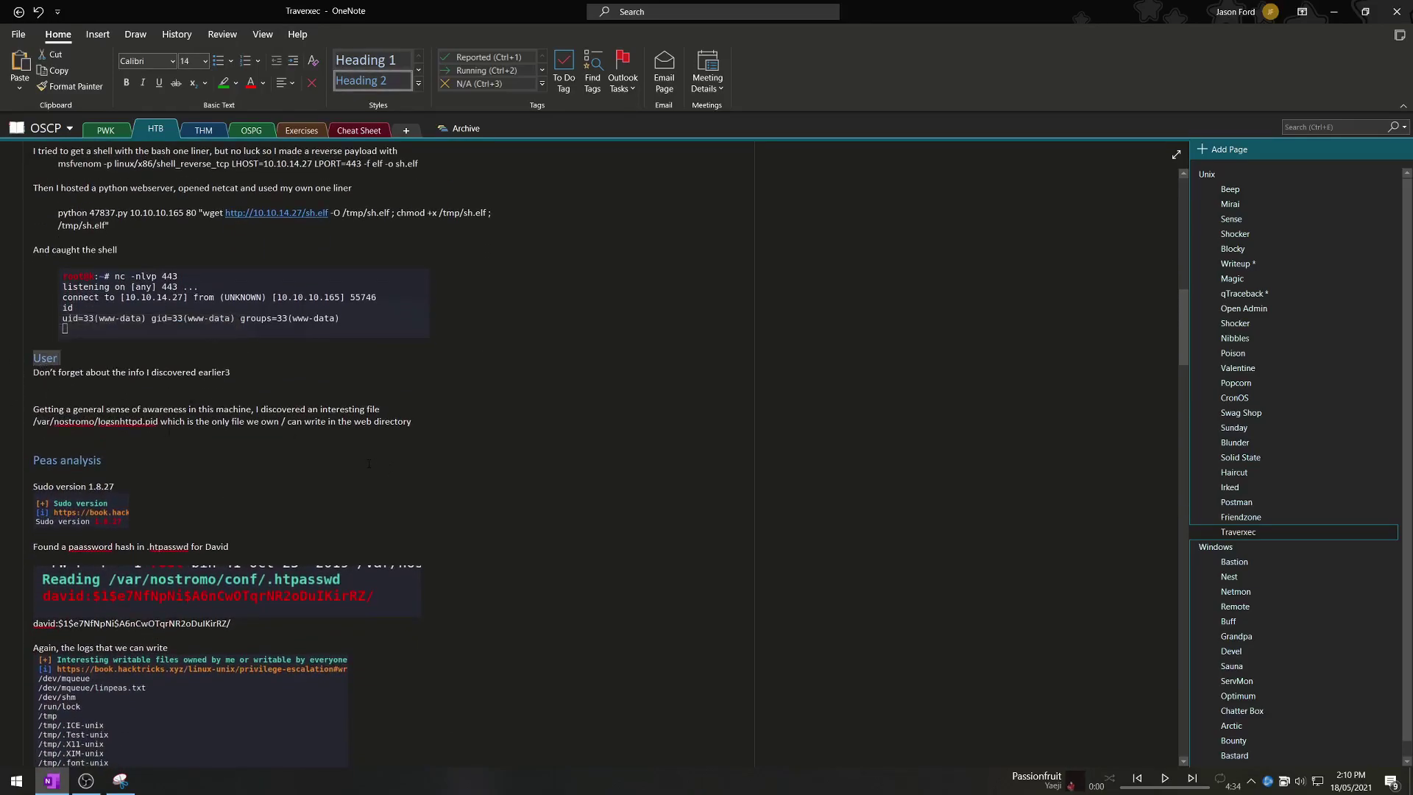
scroll(295, 427, "down", 3)
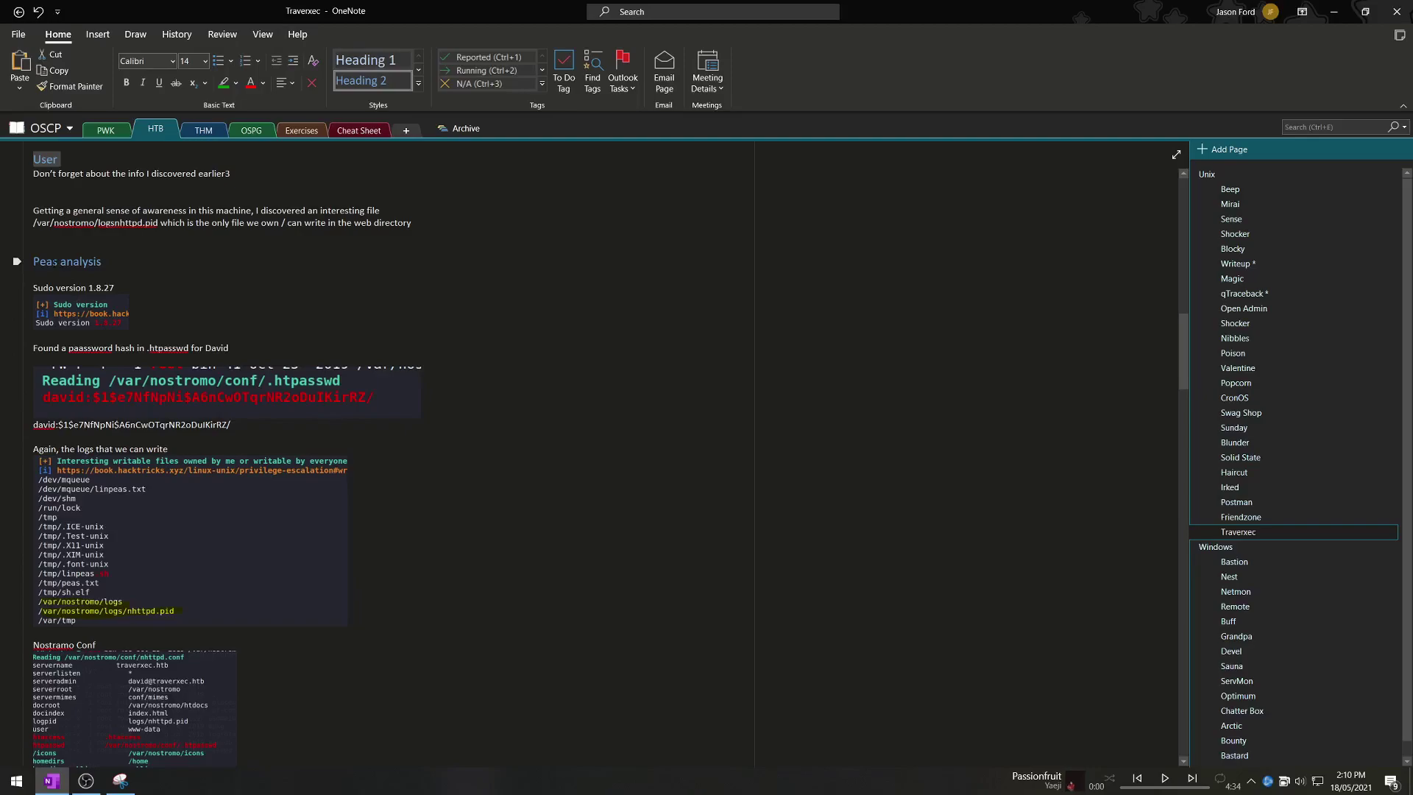
scroll(295, 441, "down", 1)
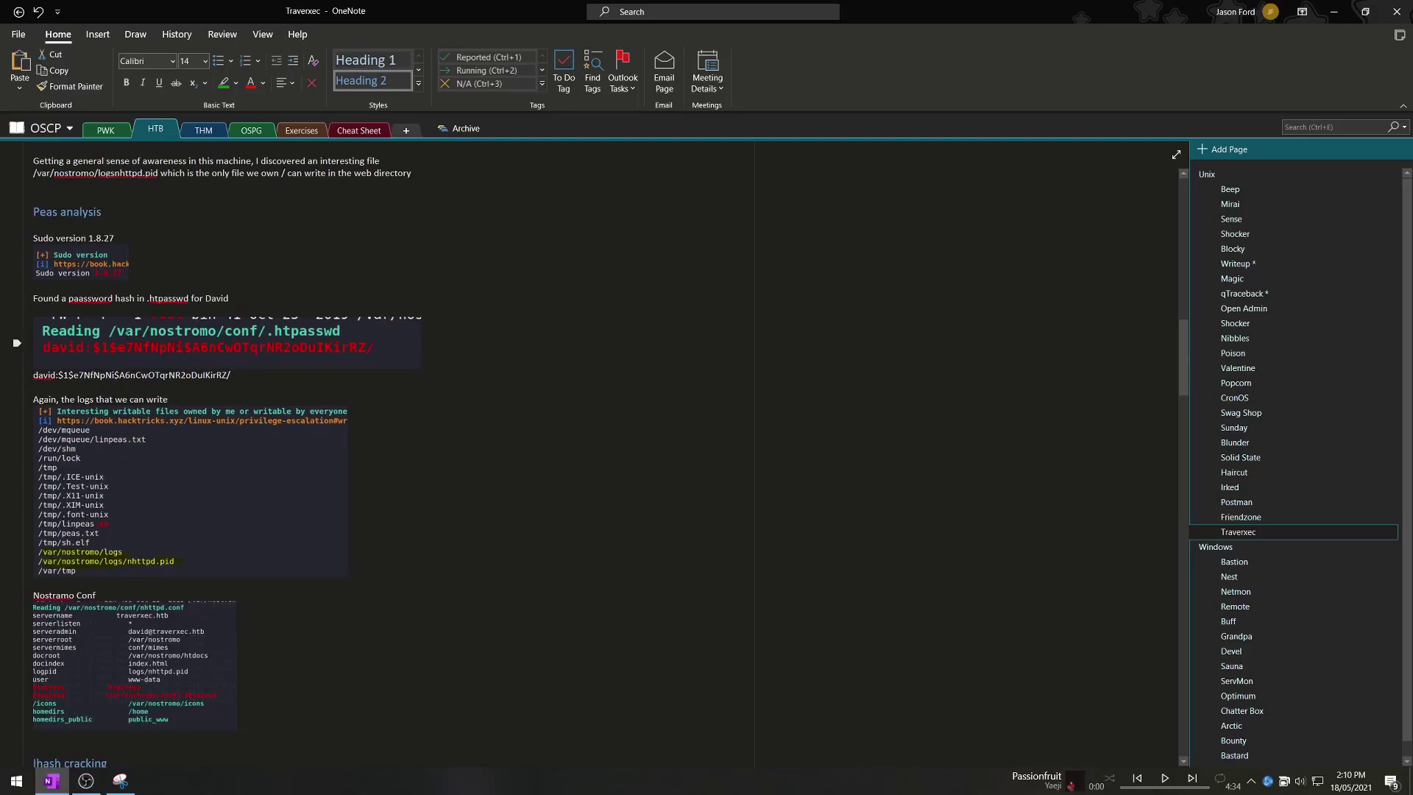
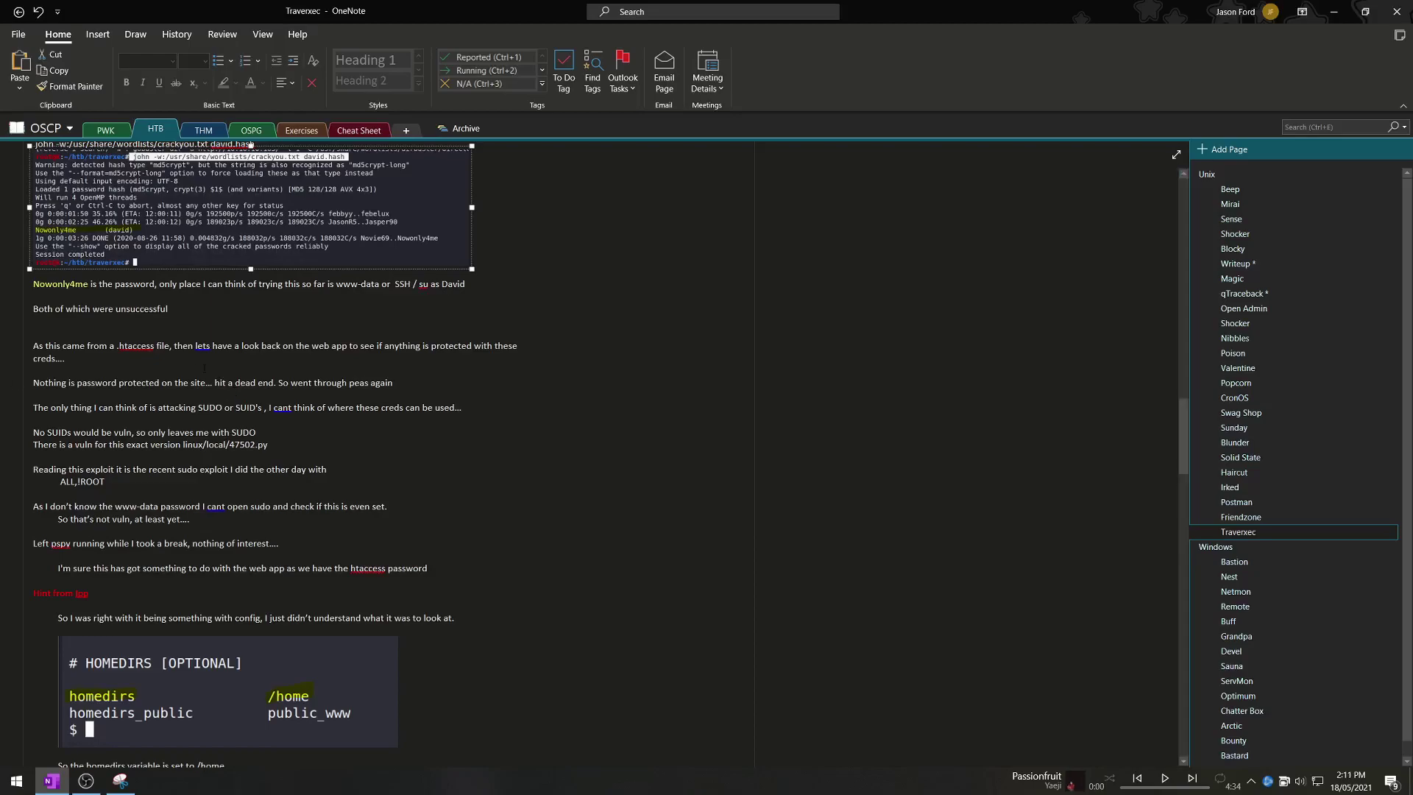
left_click_drag(273, 410, 459, 410)
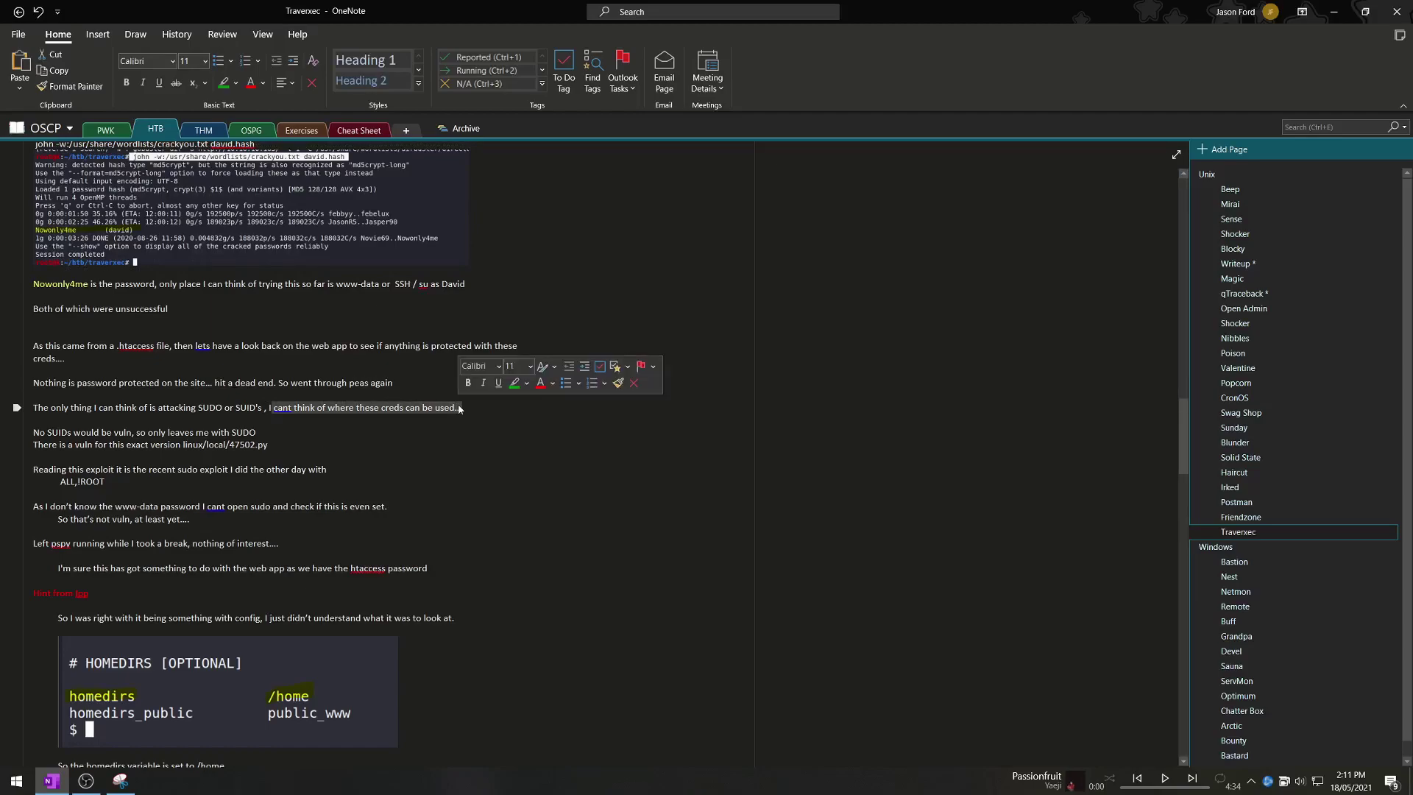
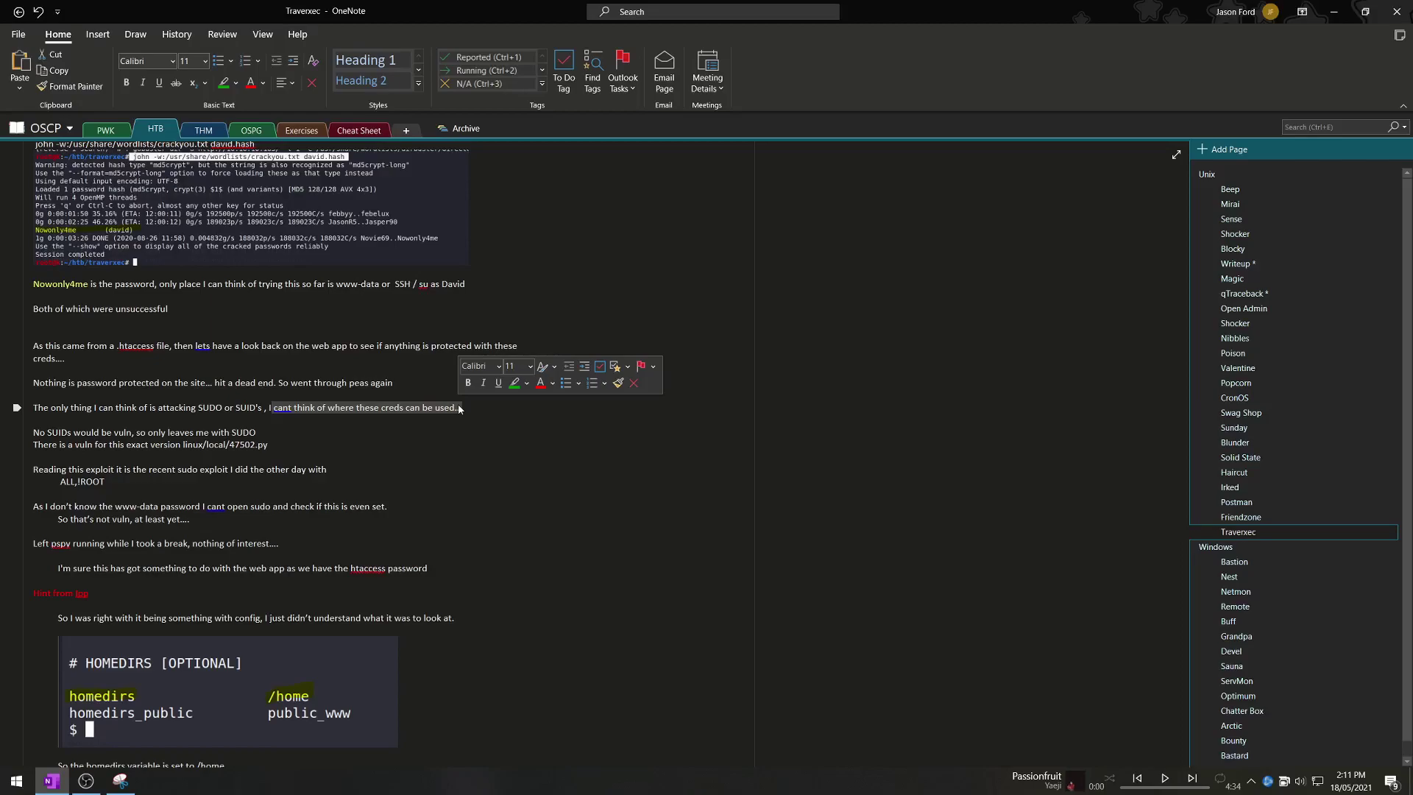
scroll(457, 408, "down", 2)
left_click(228, 542)
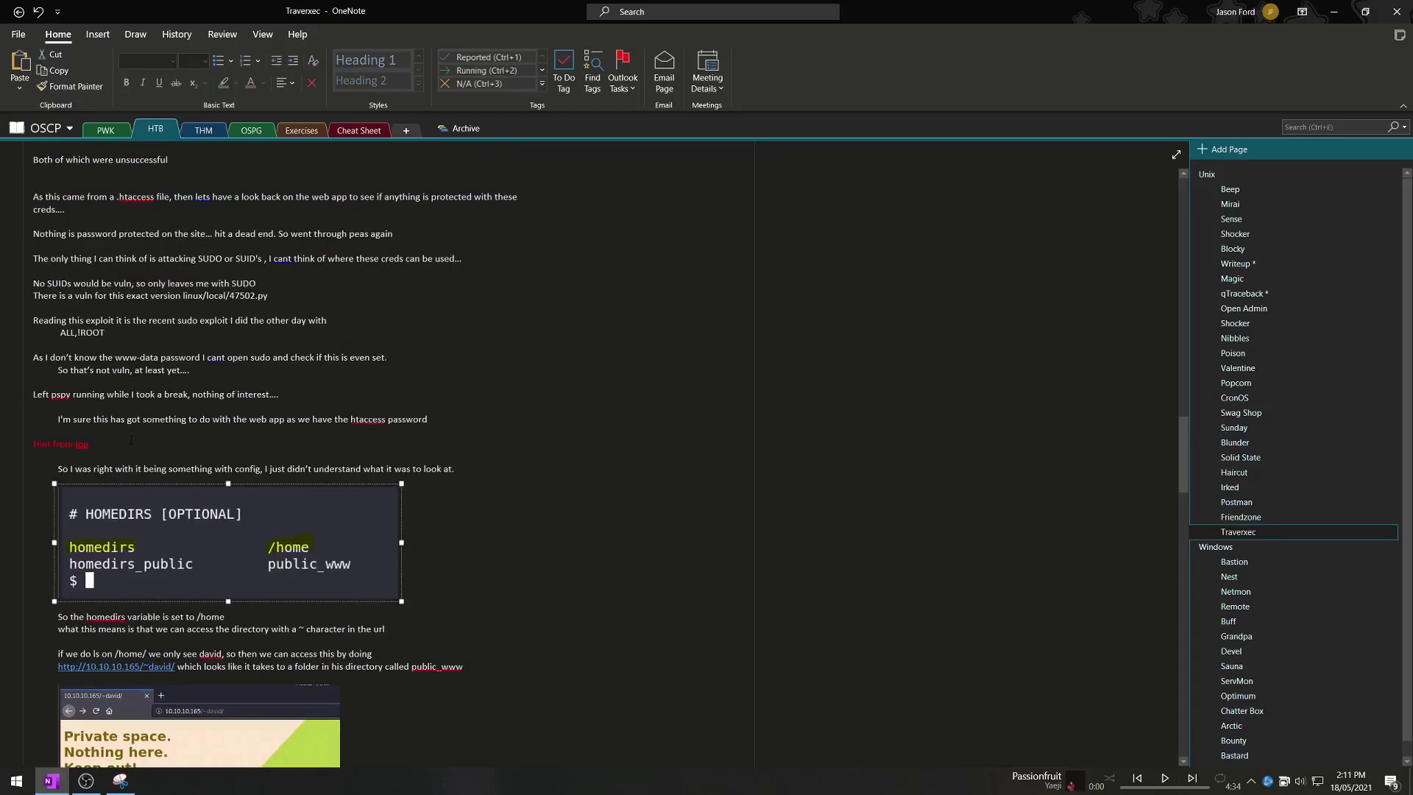
left_click_drag(89, 444, 6, 442)
left_click(154, 460)
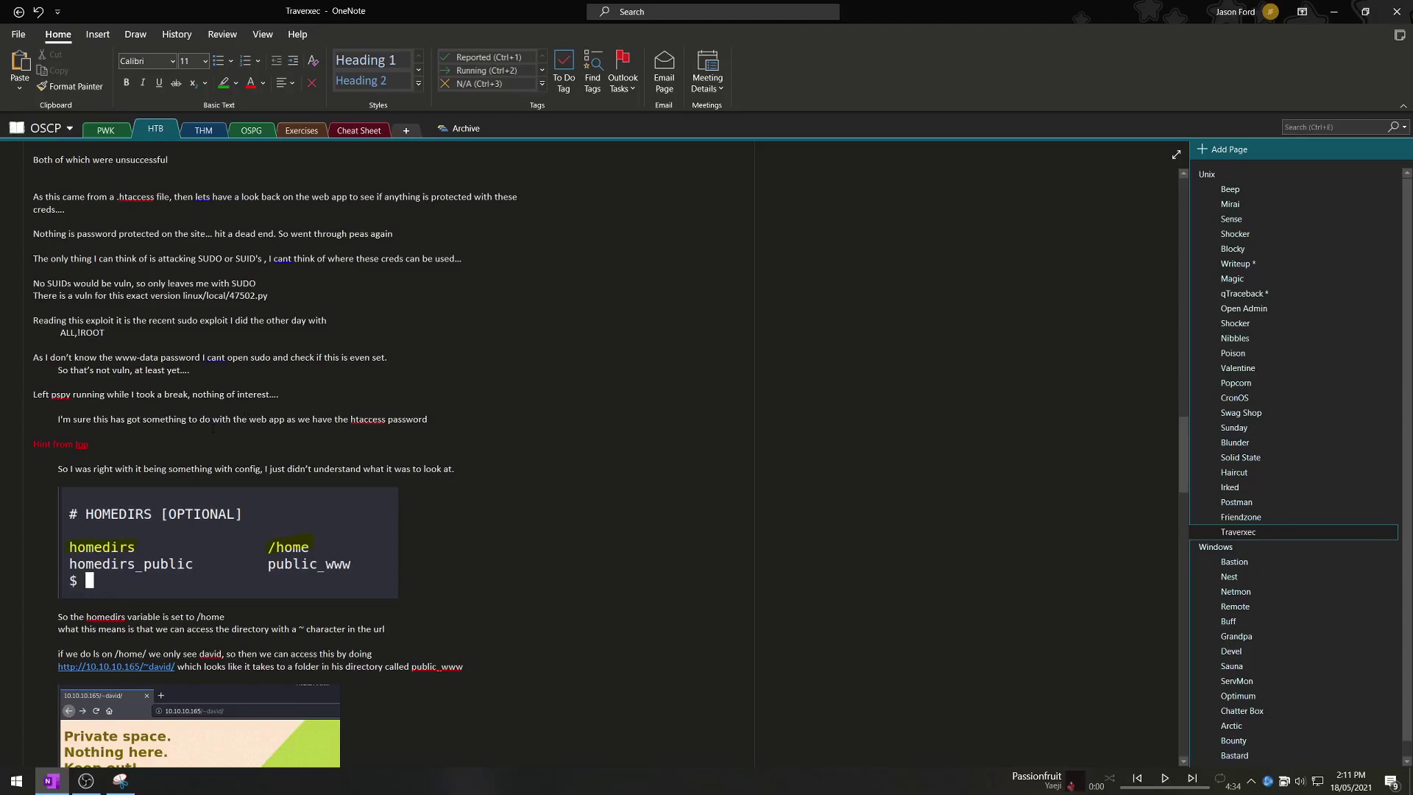
left_click_drag(90, 444, 17, 444)
scroll(231, 440, "down", 4)
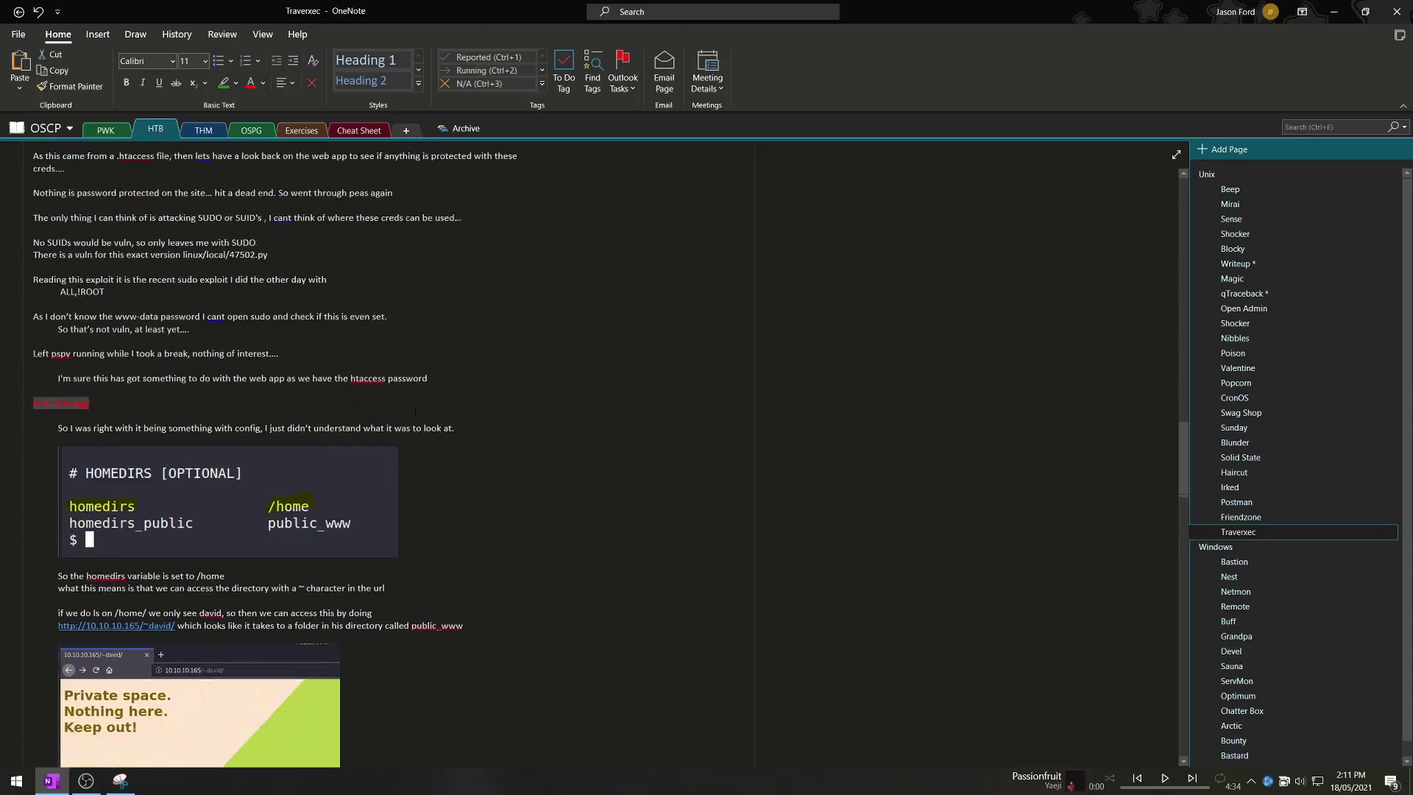
Examine the homedirs and SSH key cracking notes, then the sudo journalctl privilege escalation down to the Reflection section.
left_click(231, 441)
left_click_drag(73, 320, 363, 321)
scroll(363, 321, "down", 3)
scroll(363, 321, "up", 2)
scroll(378, 365, "down", 9)
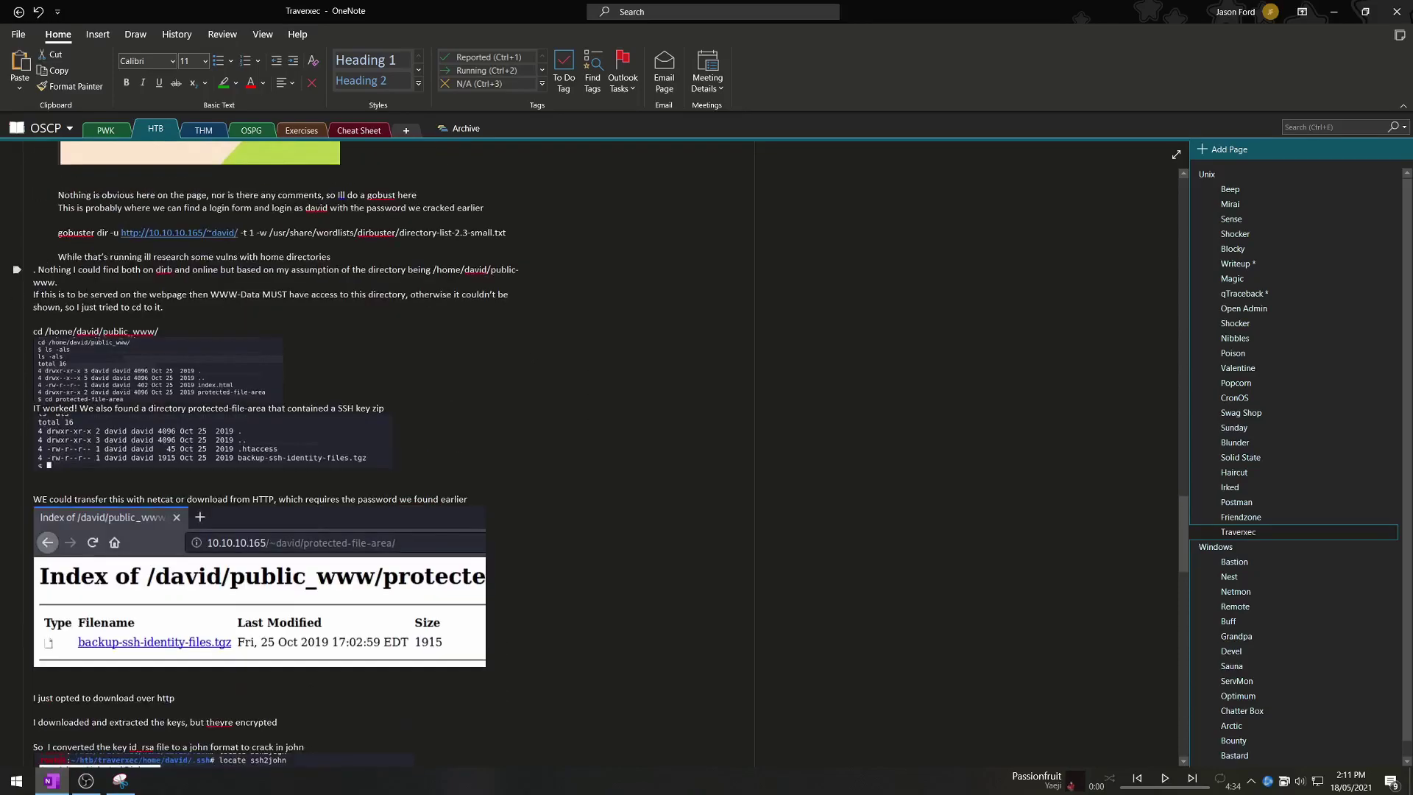
scroll(377, 366, "down", 2)
left_click(265, 293)
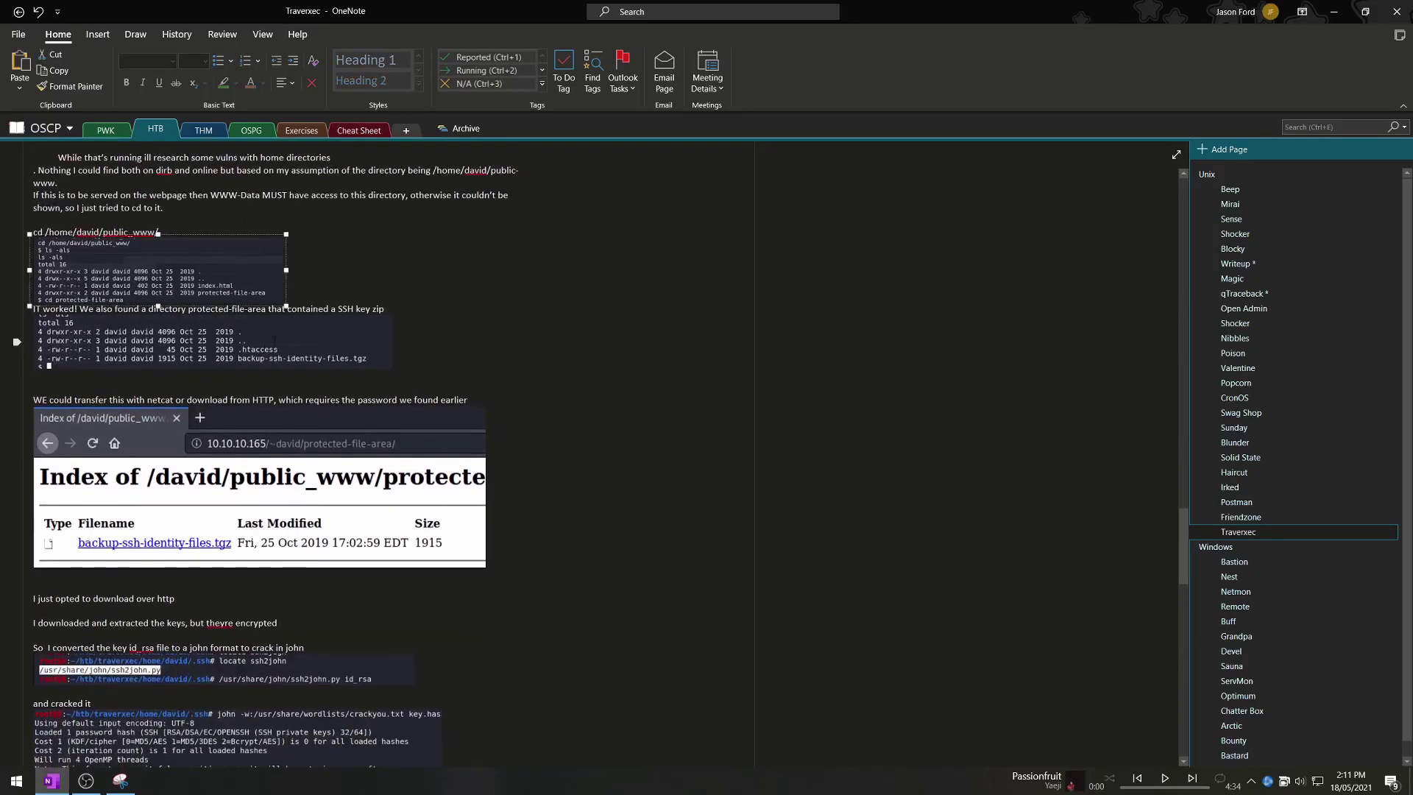
left_click(292, 489)
scroll(292, 489, "down", 2)
scroll(292, 390, "down", 2)
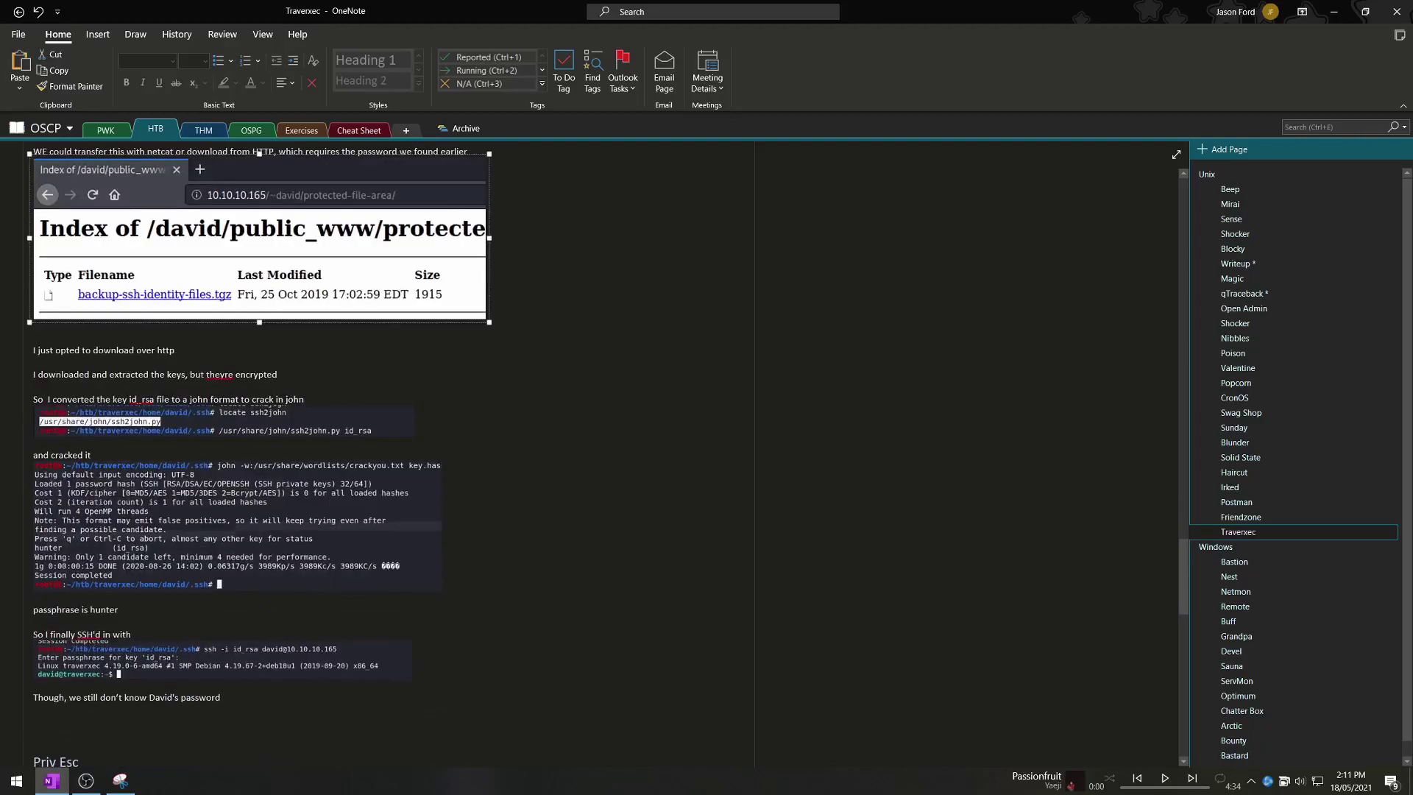
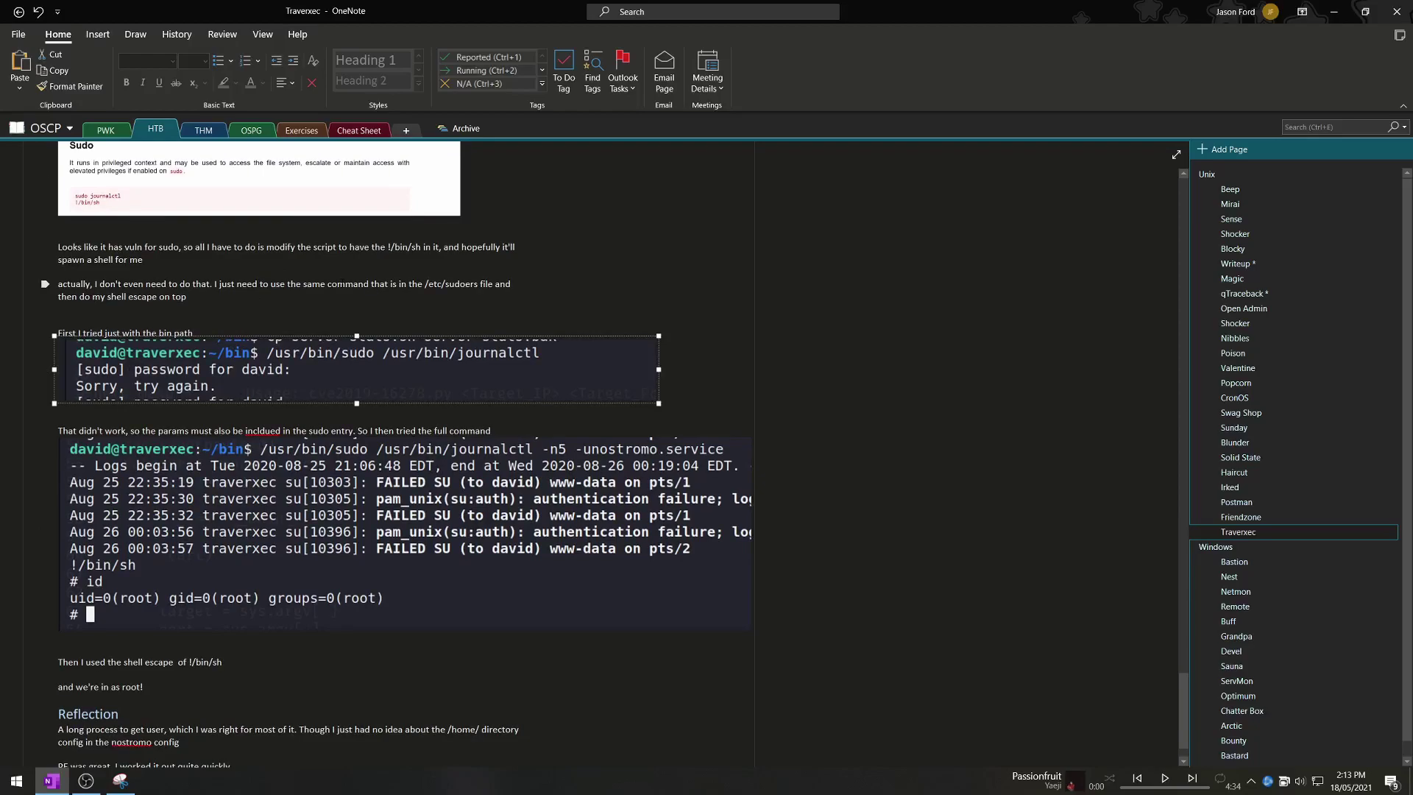
scroll(405, 441, "up", 1)
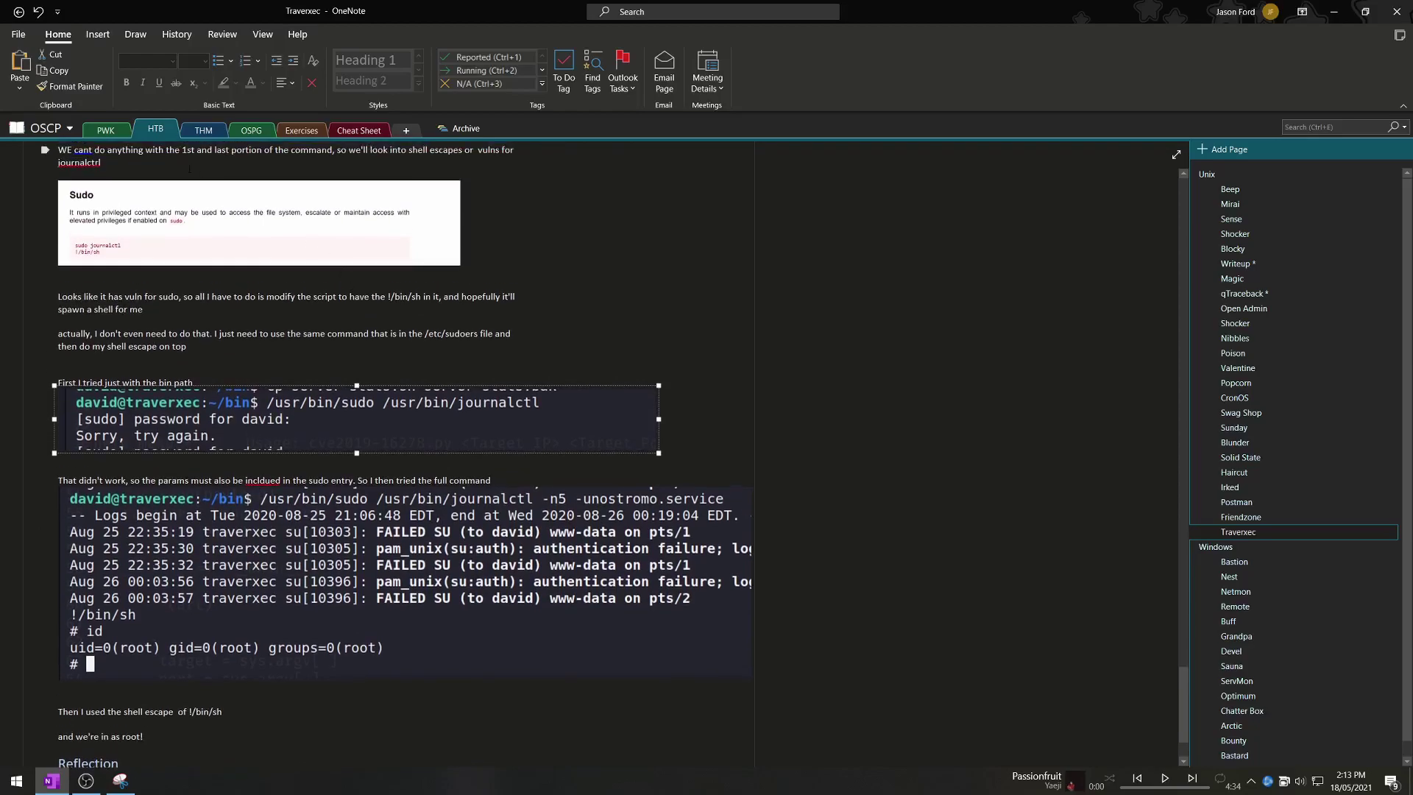
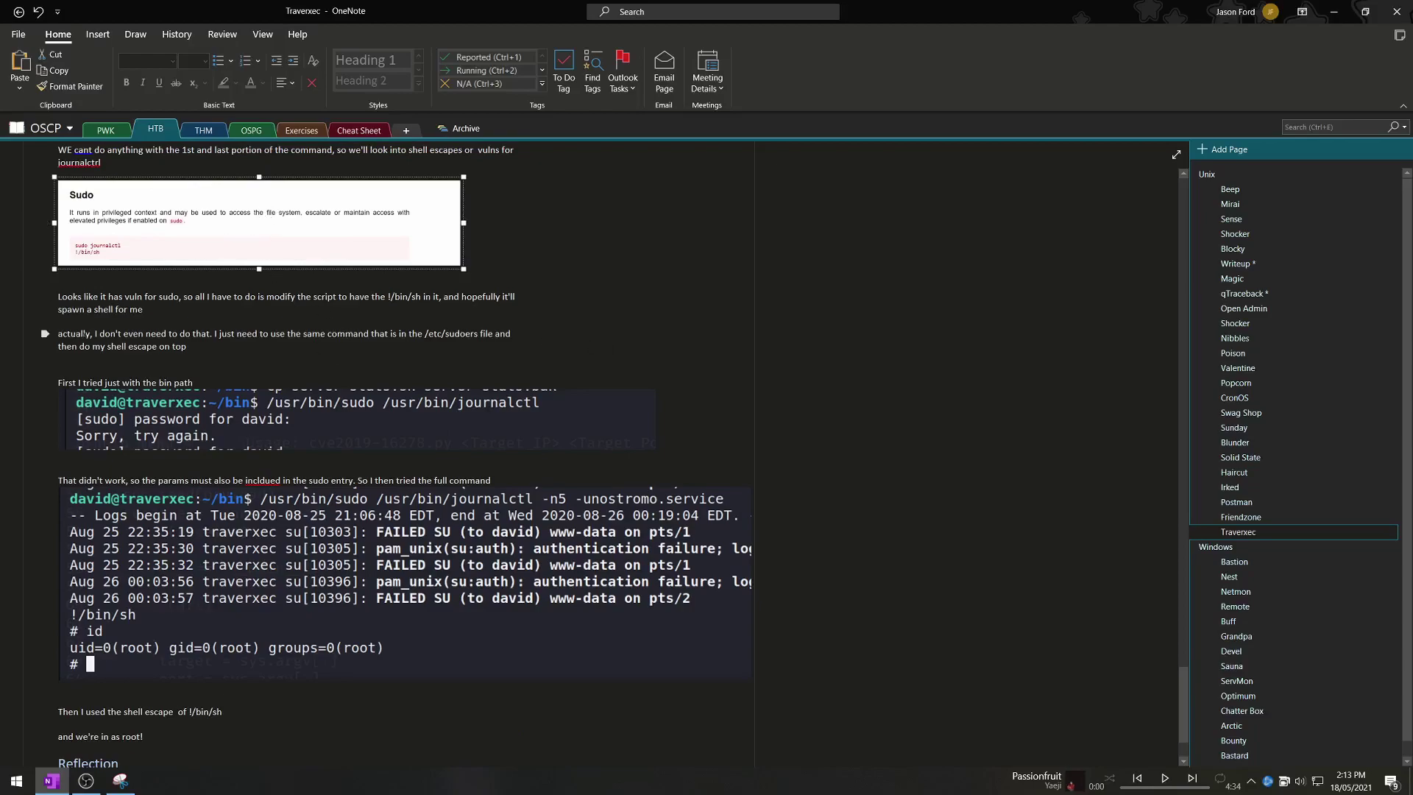
scroll(204, 270, "down", 2)
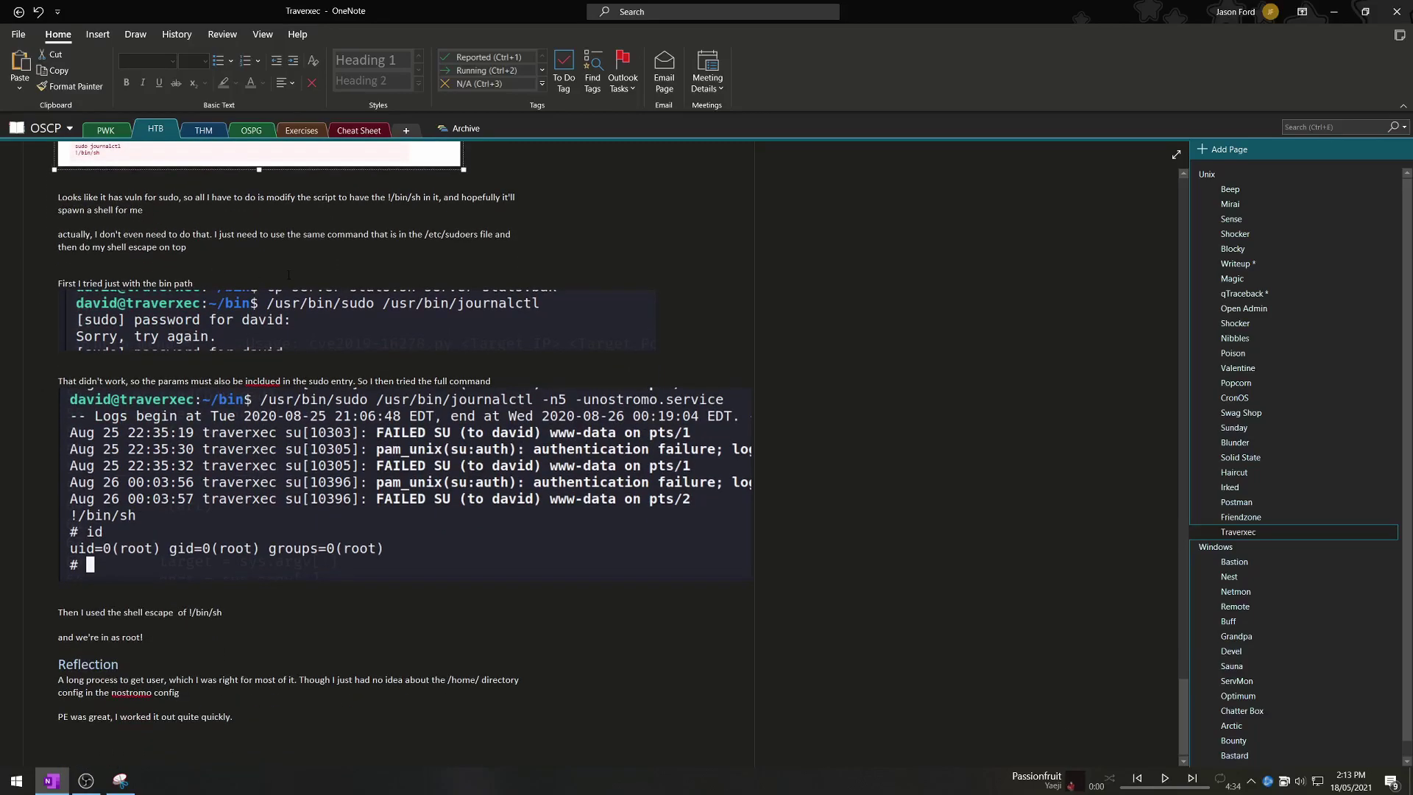
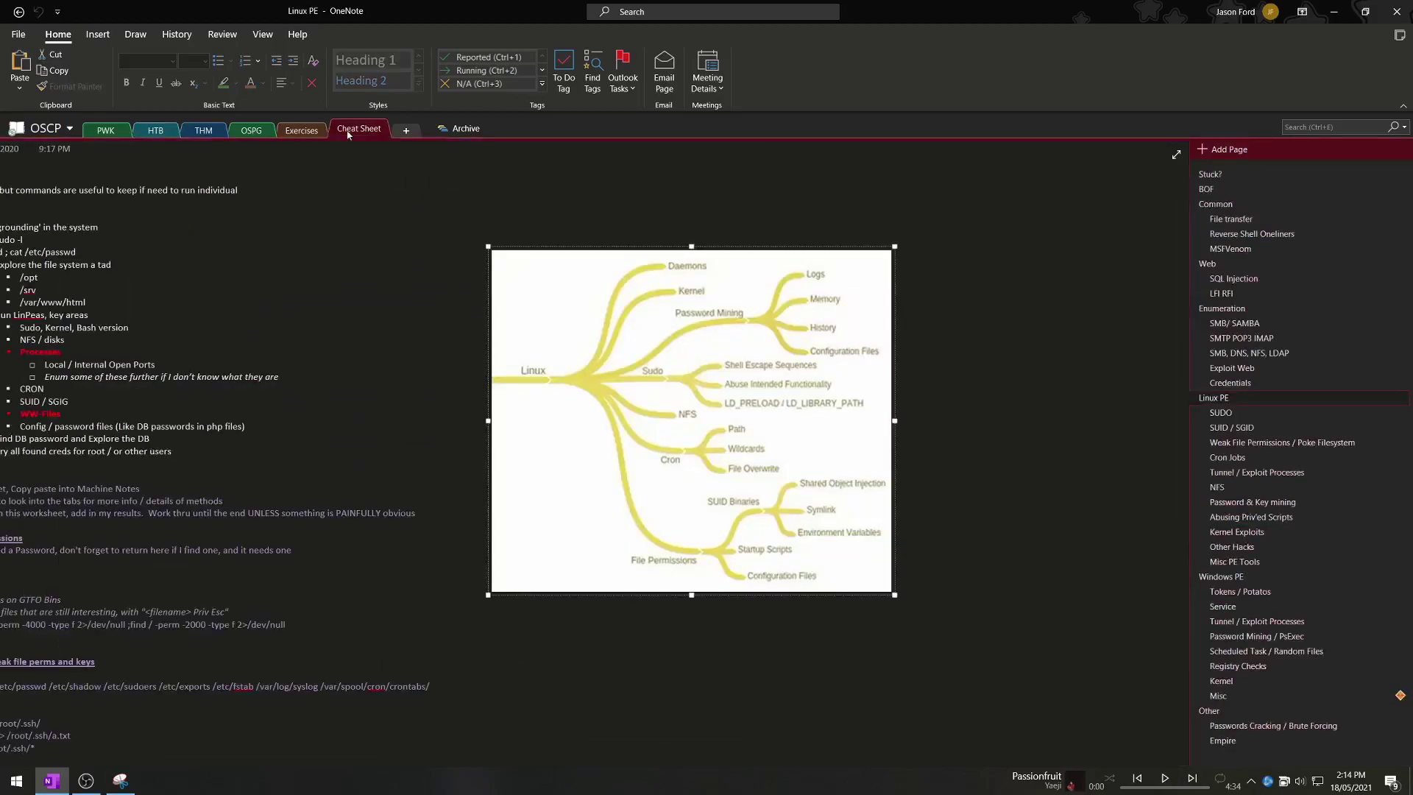
View the Linux PE page of the Cheat Sheet section, then open the Stuck? page and review its Exploit and Post Exploit ideas.
scroll(479, 456, "left", 3)
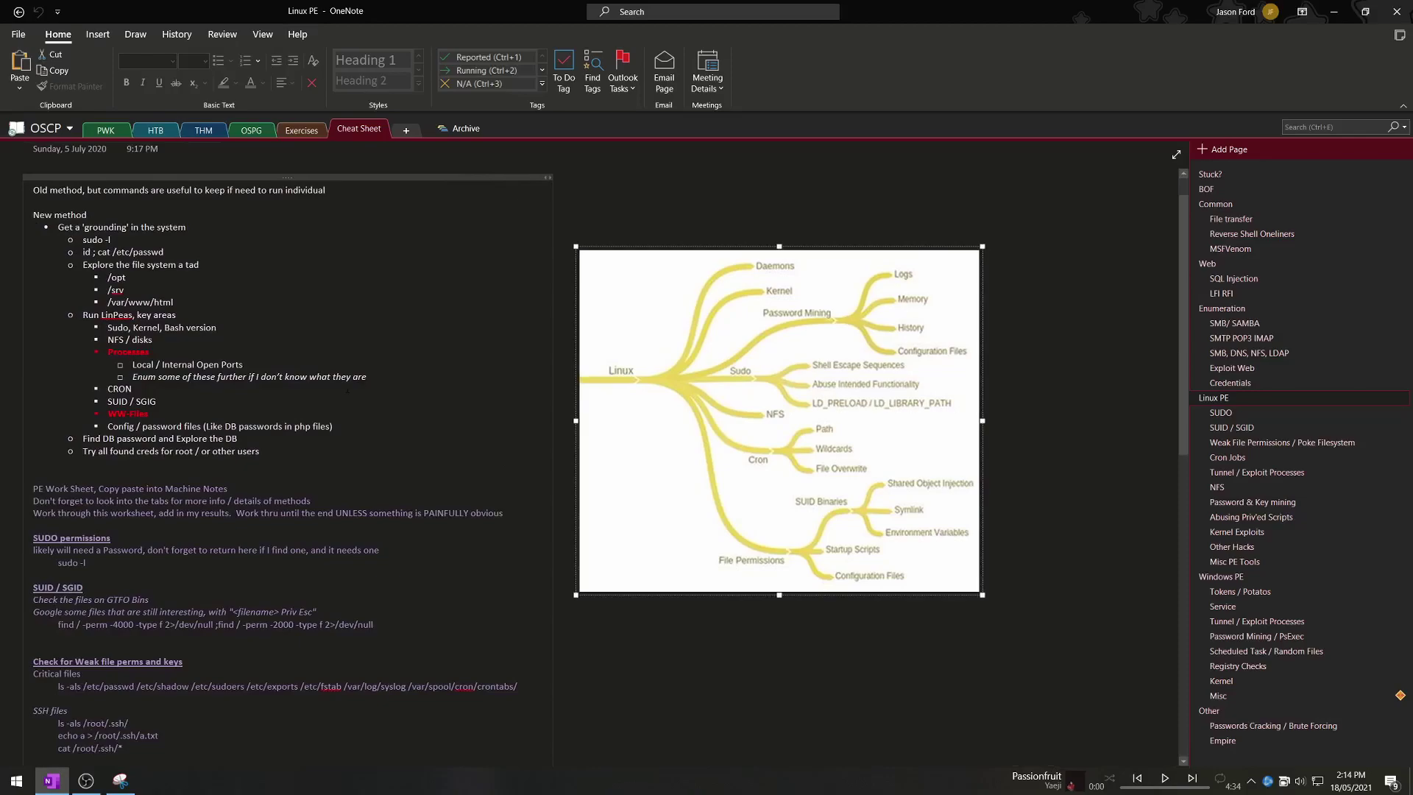
left_click(1292, 176)
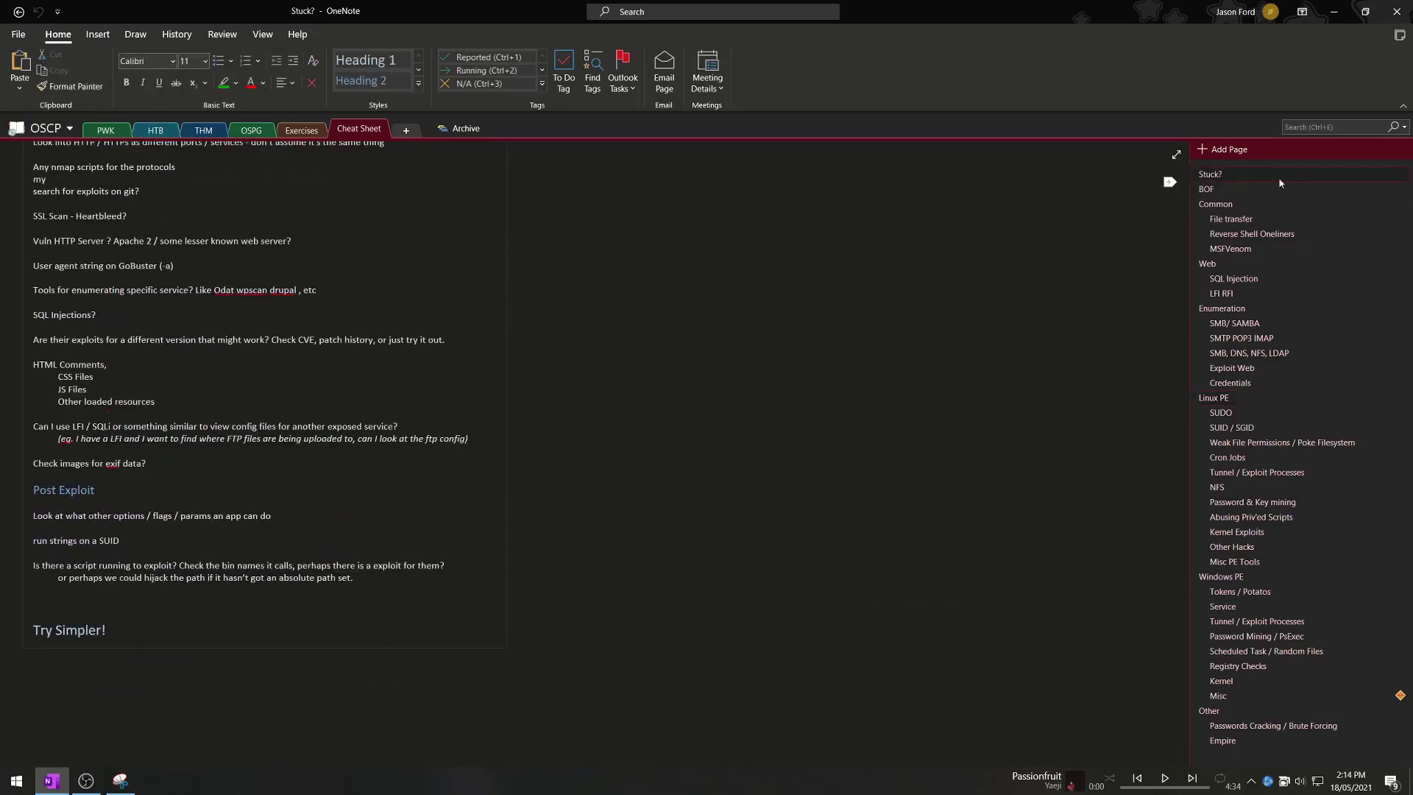
scroll(531, 471, "up", 3)
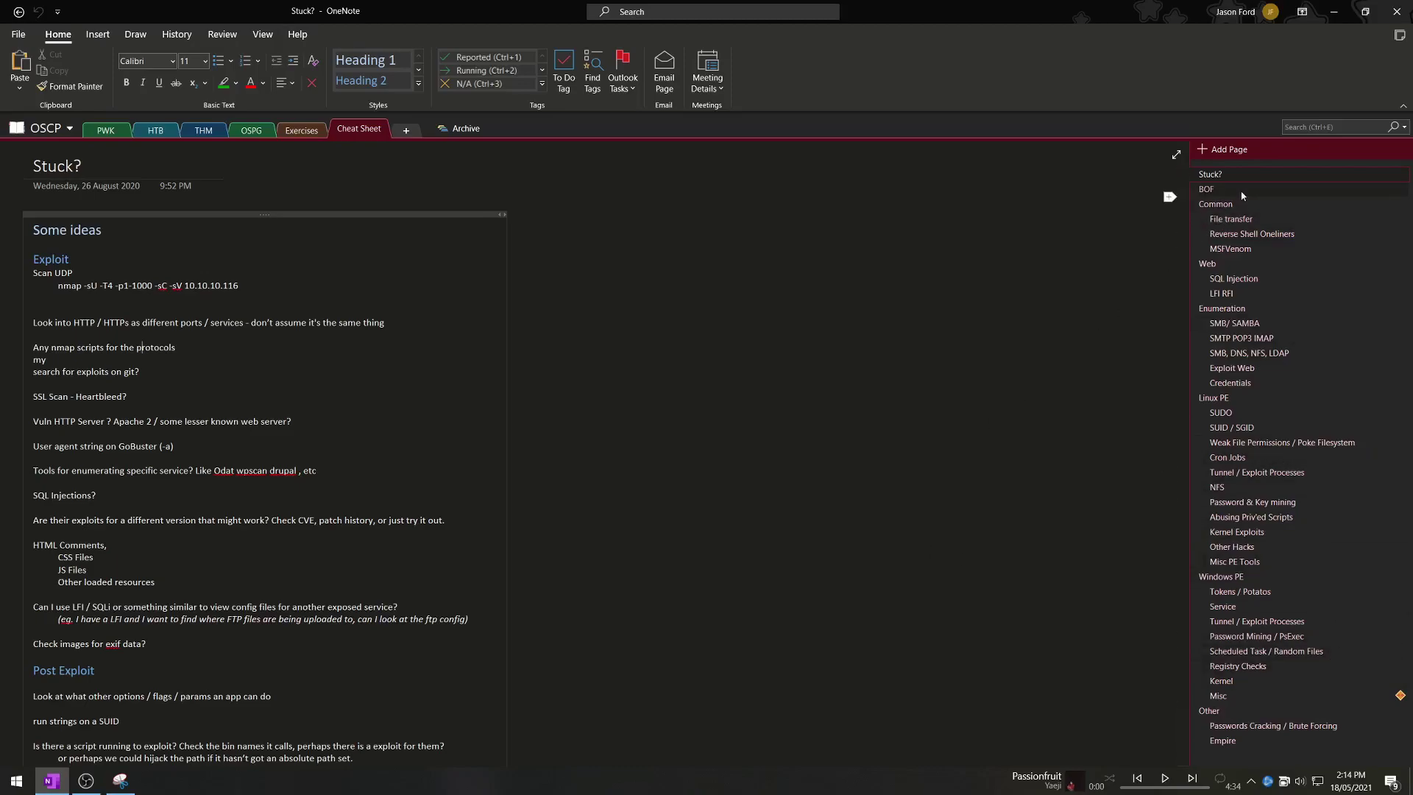
scroll(262, 483, "down", 2)
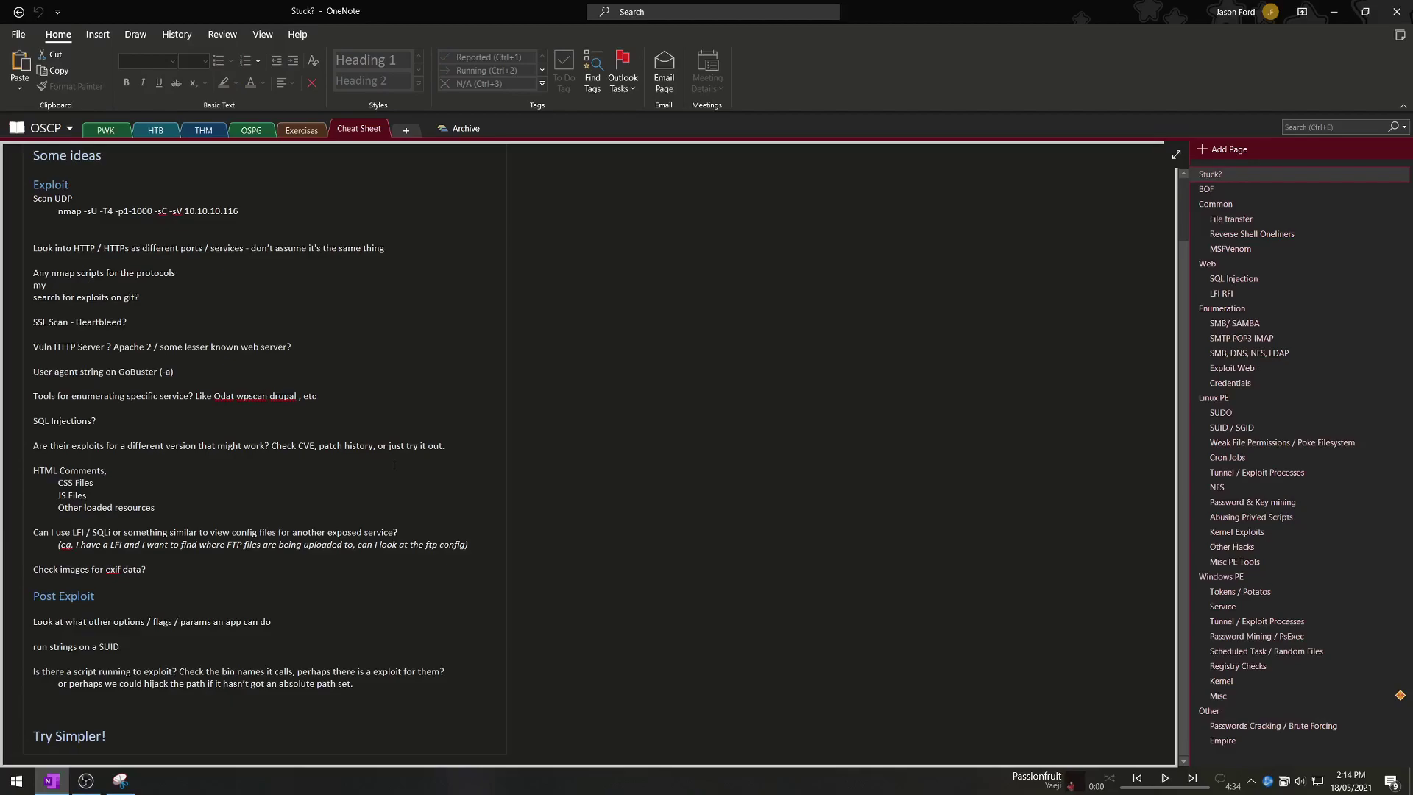
Browse the BOF, Common and File transfer cheat sheet pages, reviewing the file transfer methods down to the SMB section.
left_click(1218, 190)
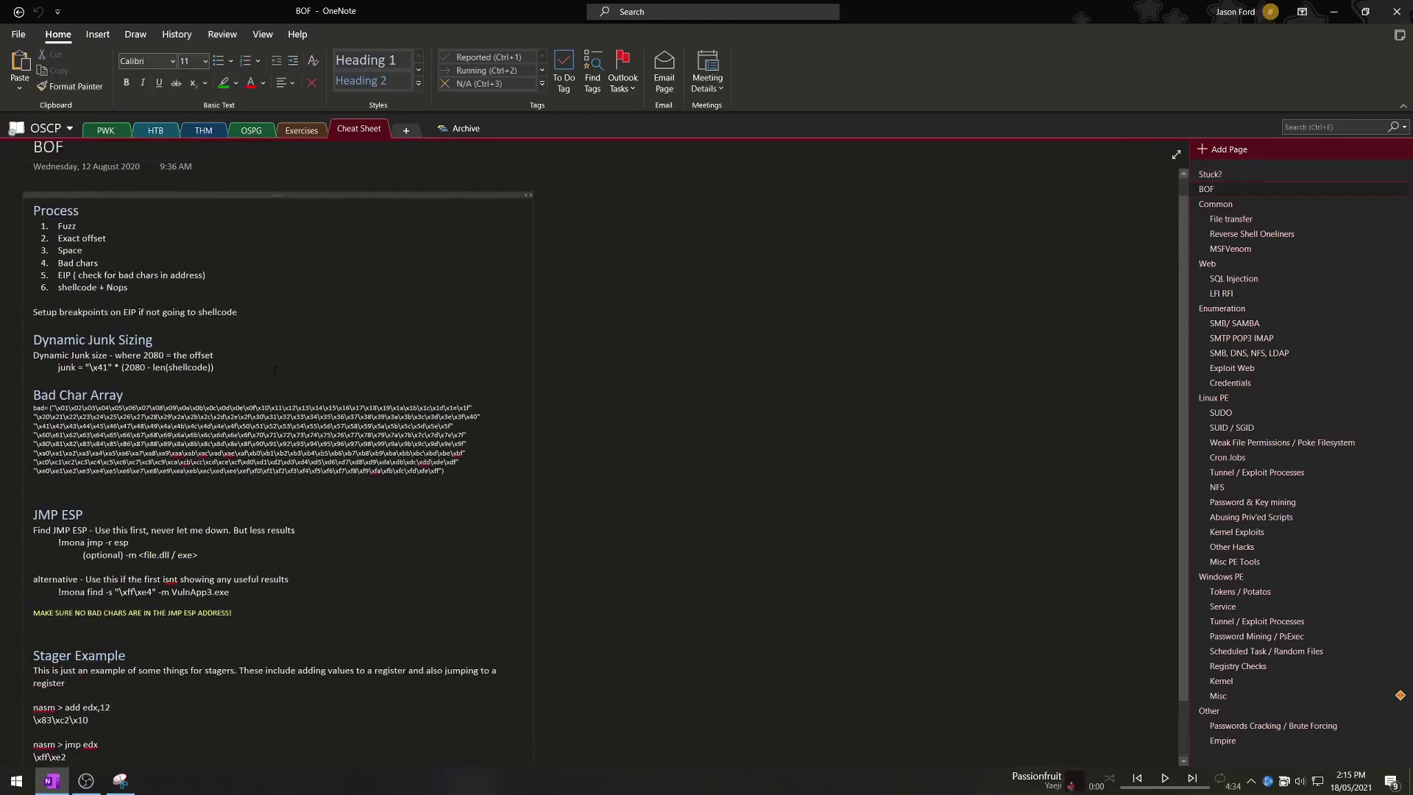
left_click(1274, 206)
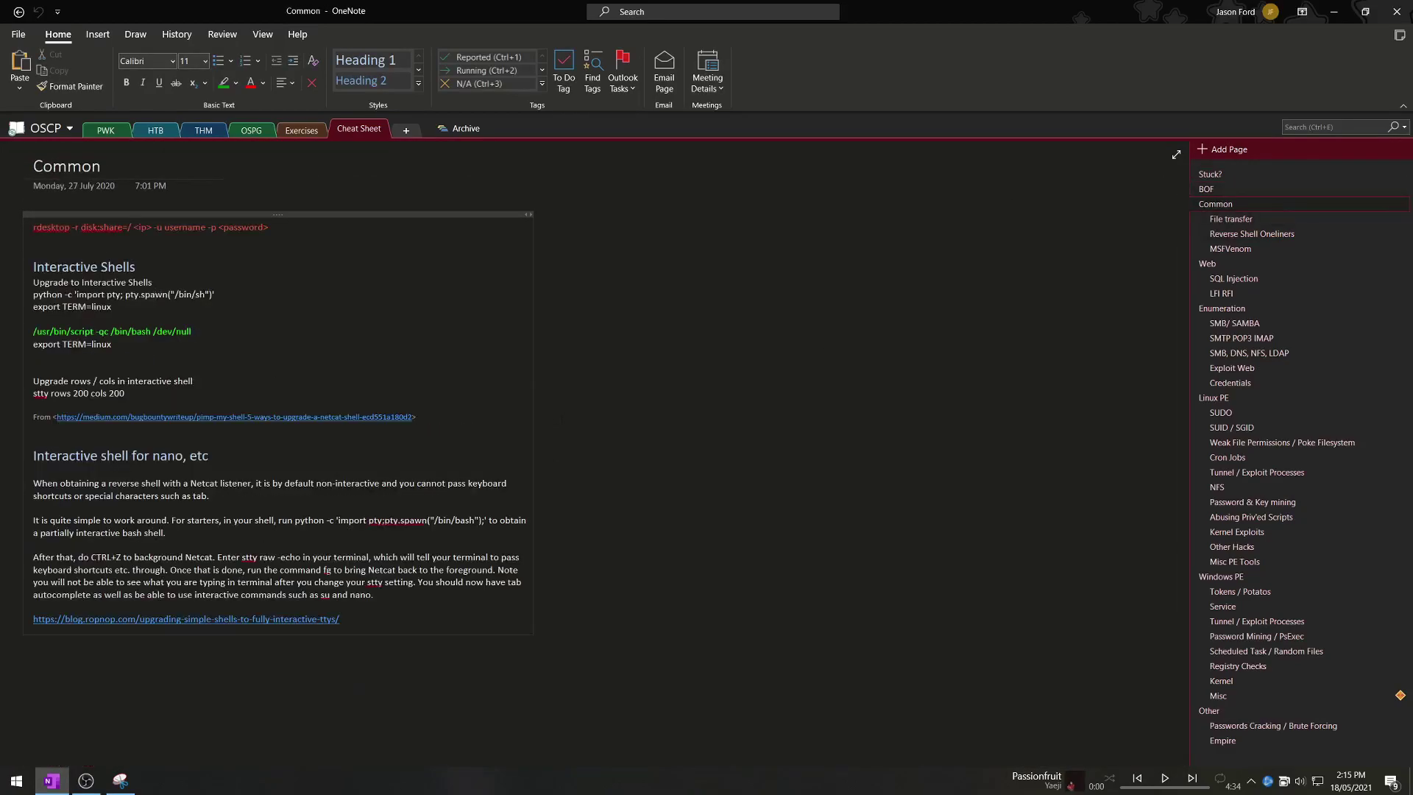
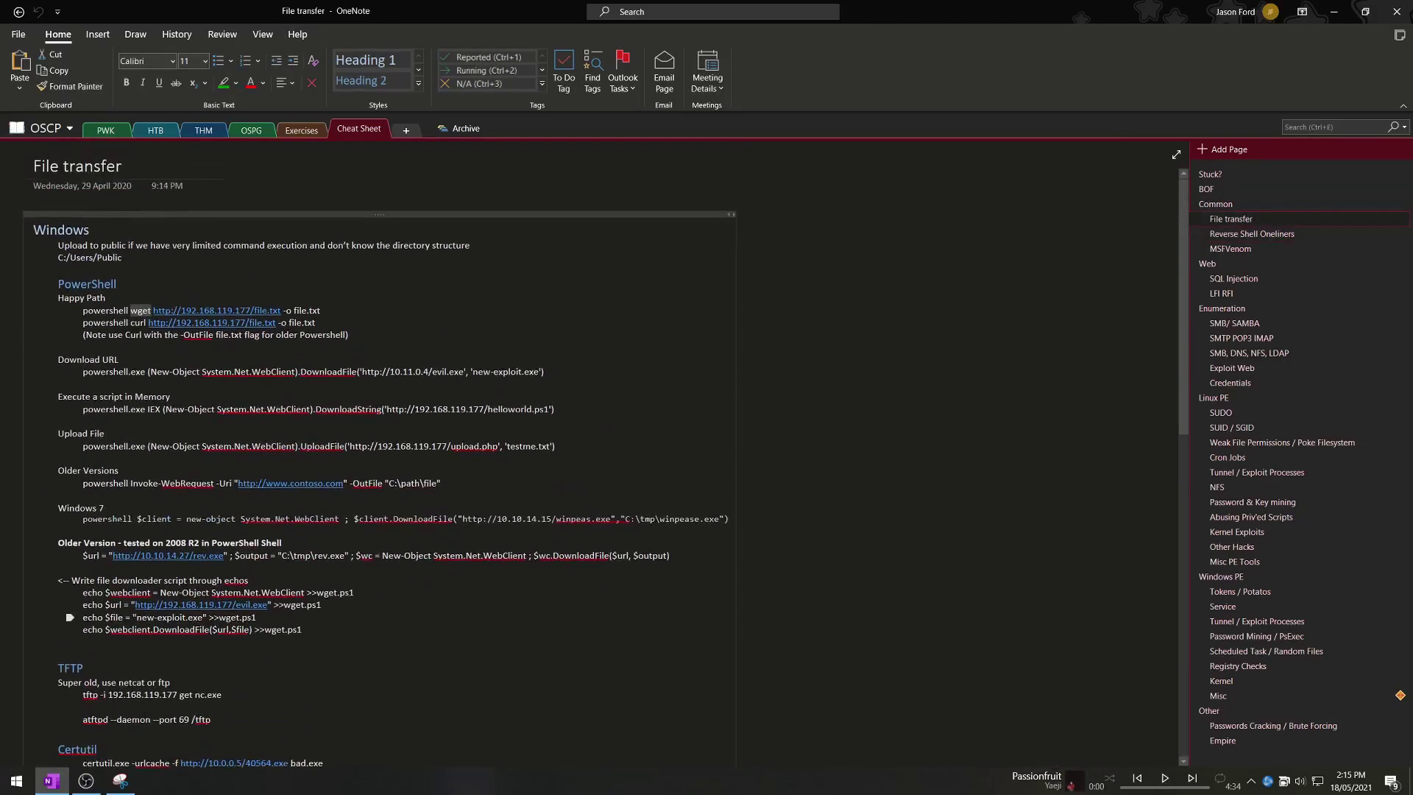
scroll(118, 503, "down", 9)
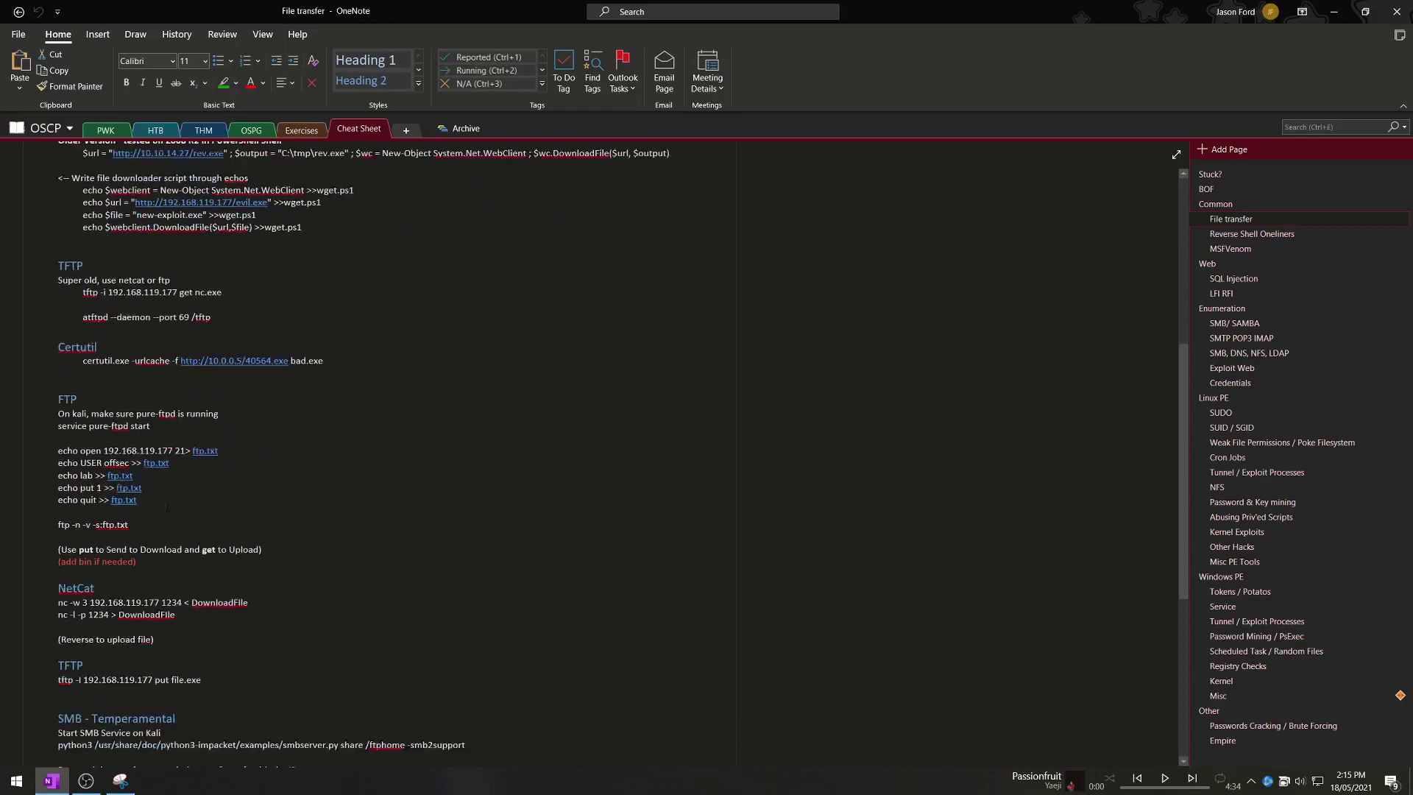
Review the rest of the File transfer page through its Linux section, then the Reverse Shell Oneliners page down to the Bash shells.
scroll(167, 512, "down", 2)
scroll(273, 518, "down", 7)
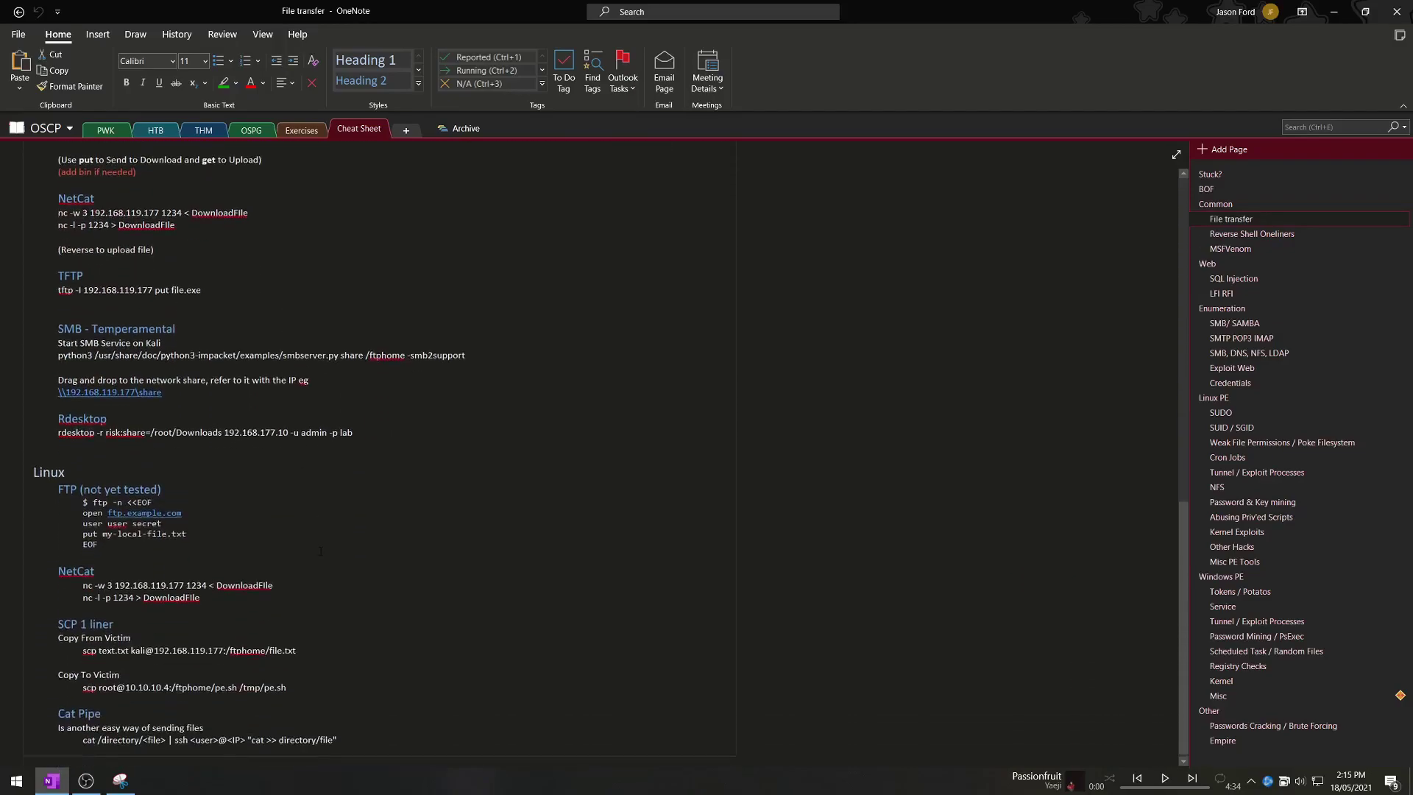
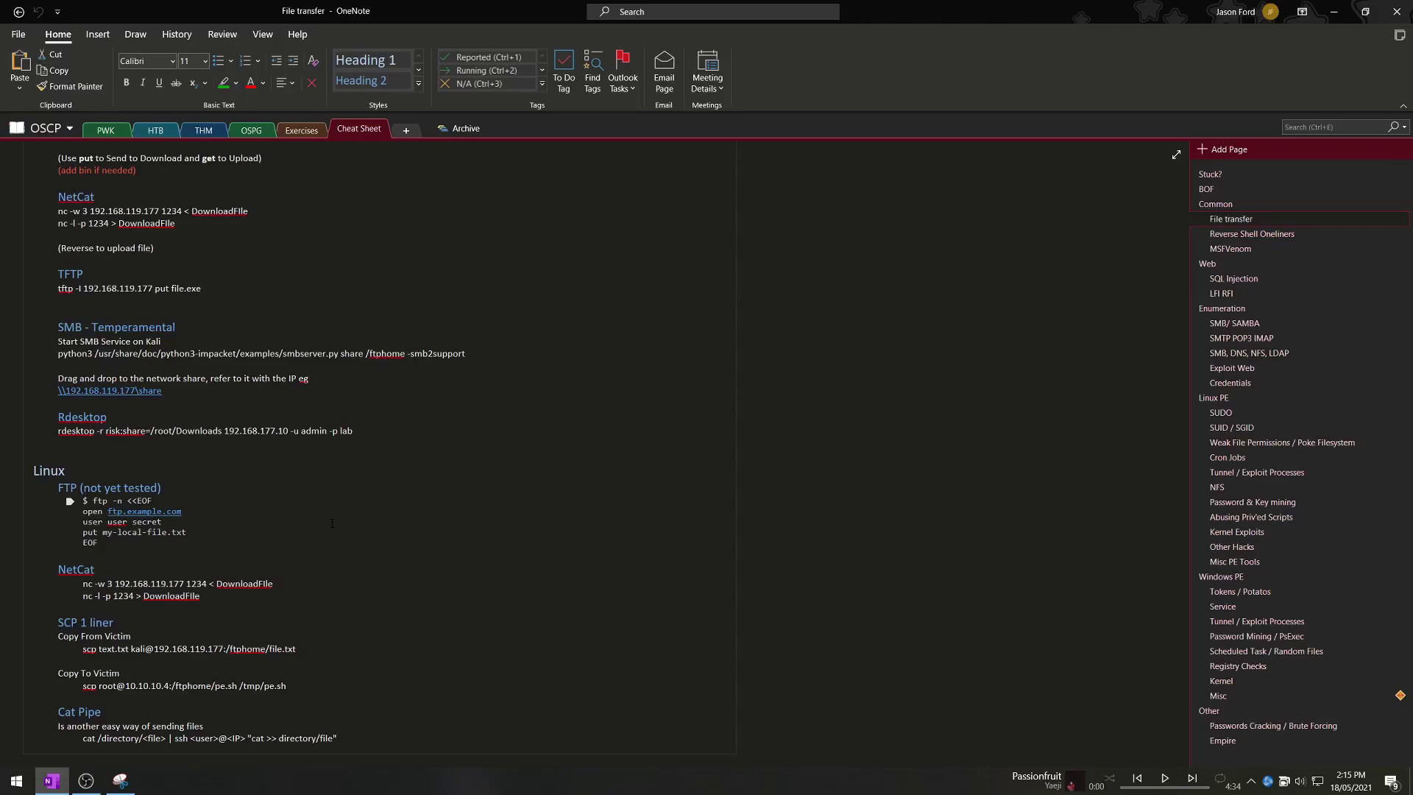
key("ctrl+Page_Down")
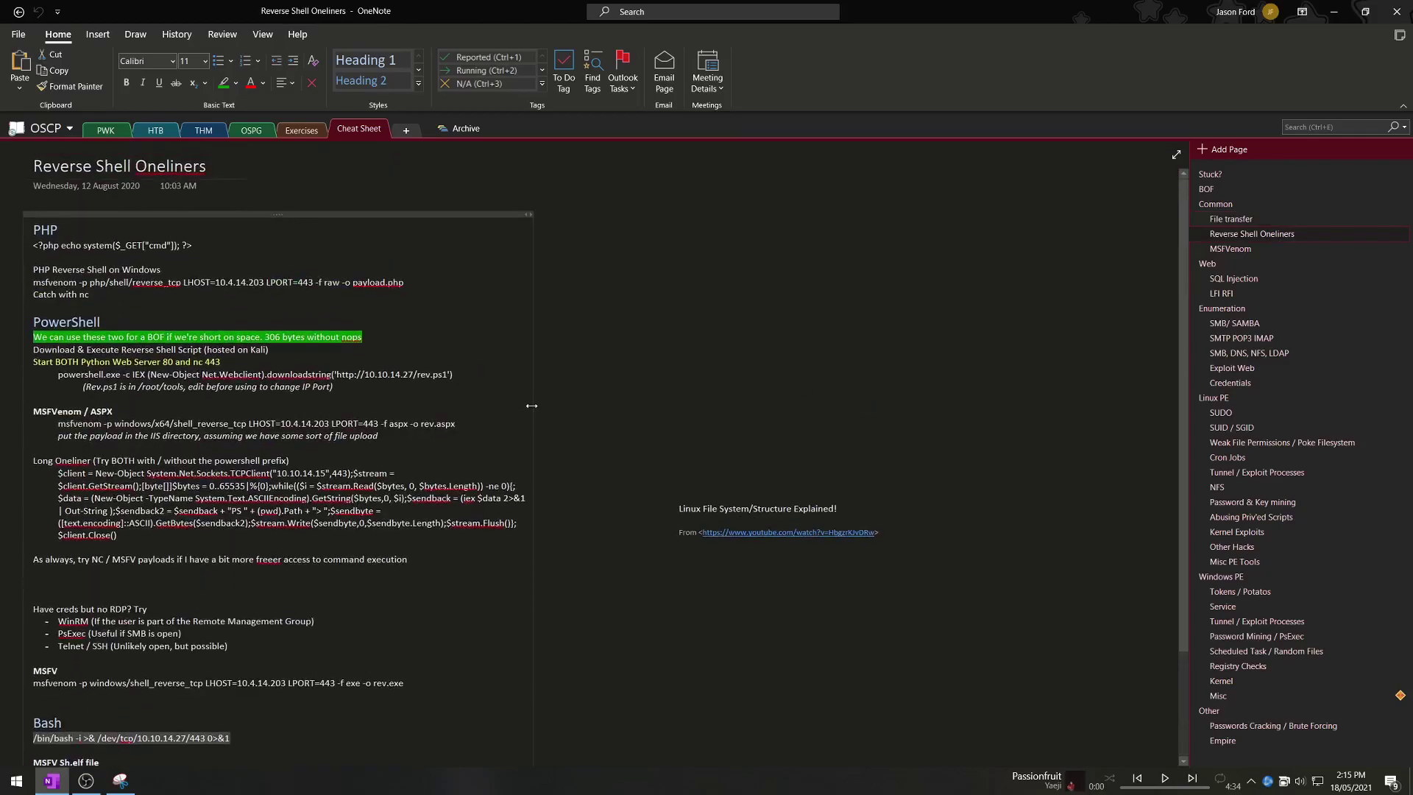
scroll(532, 406, "down", 3)
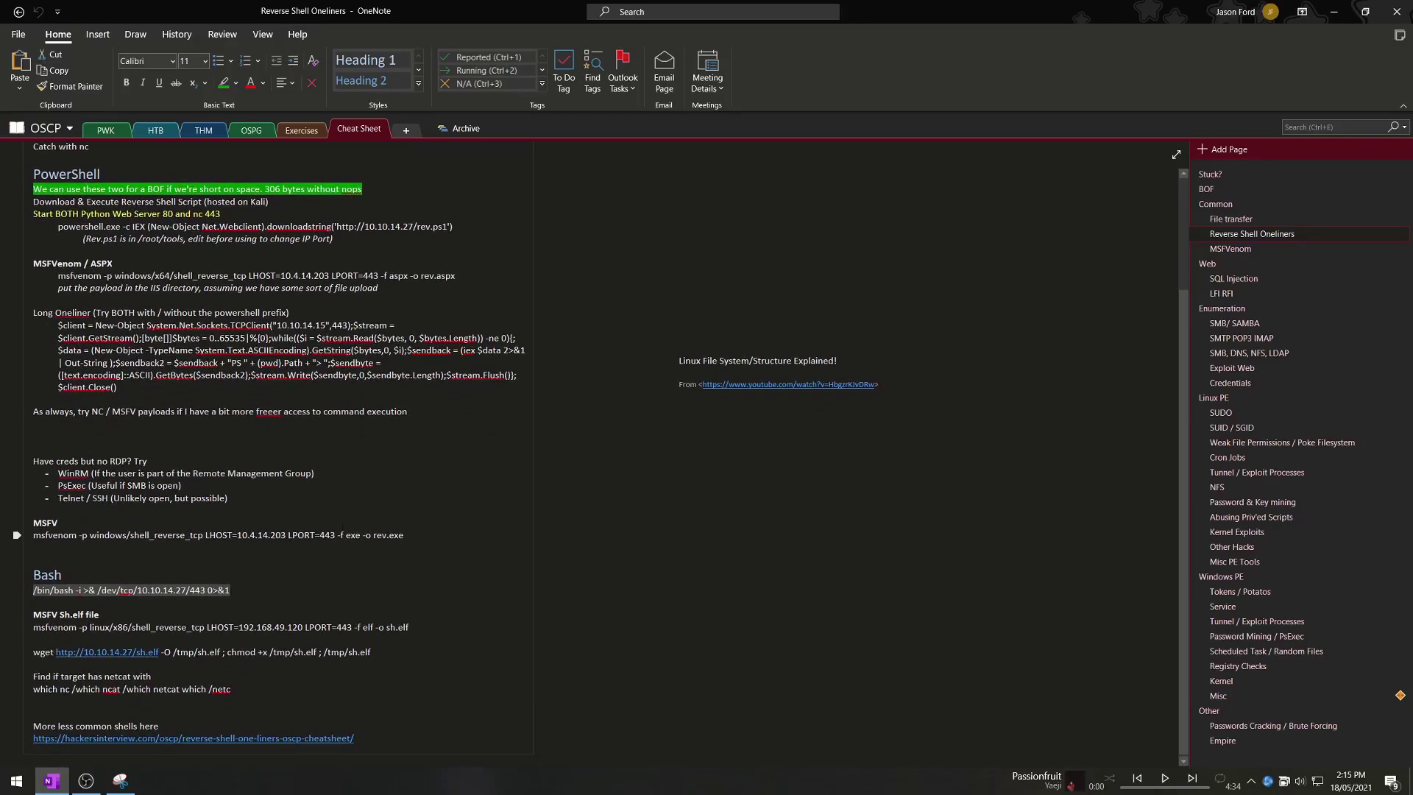
Browse the MSFVenom, SQL Injection, LFI RFI and Exploit Web cheat sheet pages.
left_click(1252, 249)
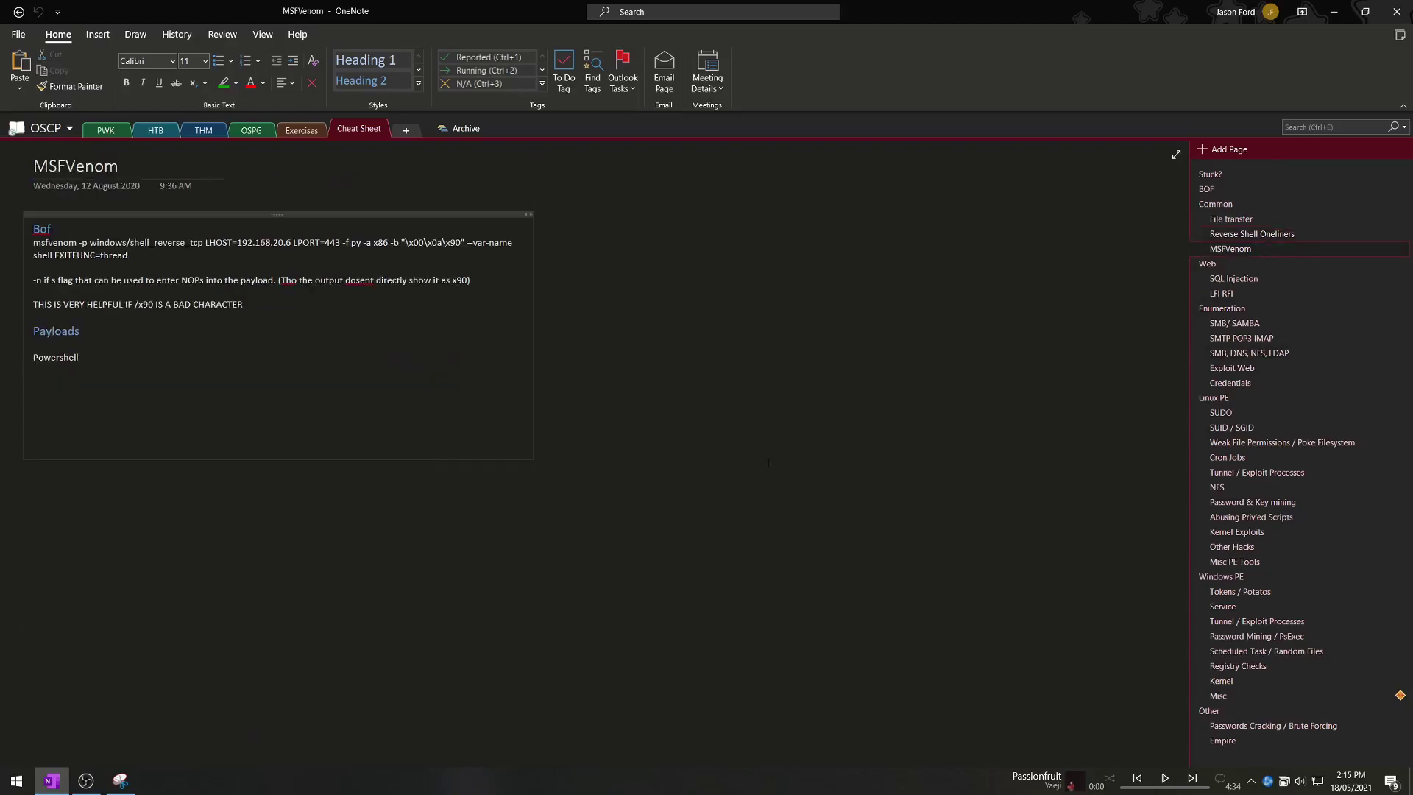
left_click(1240, 279)
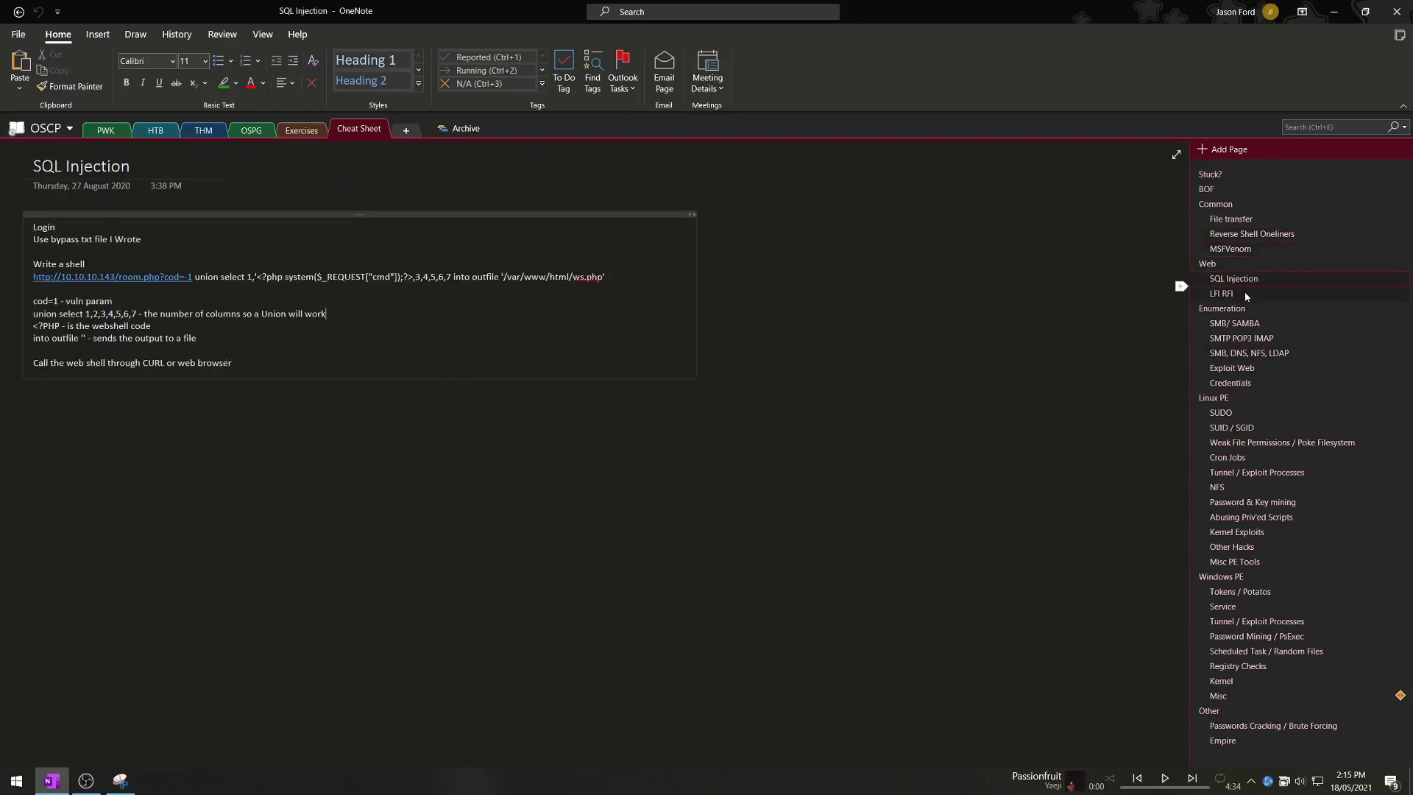
left_click(1244, 293)
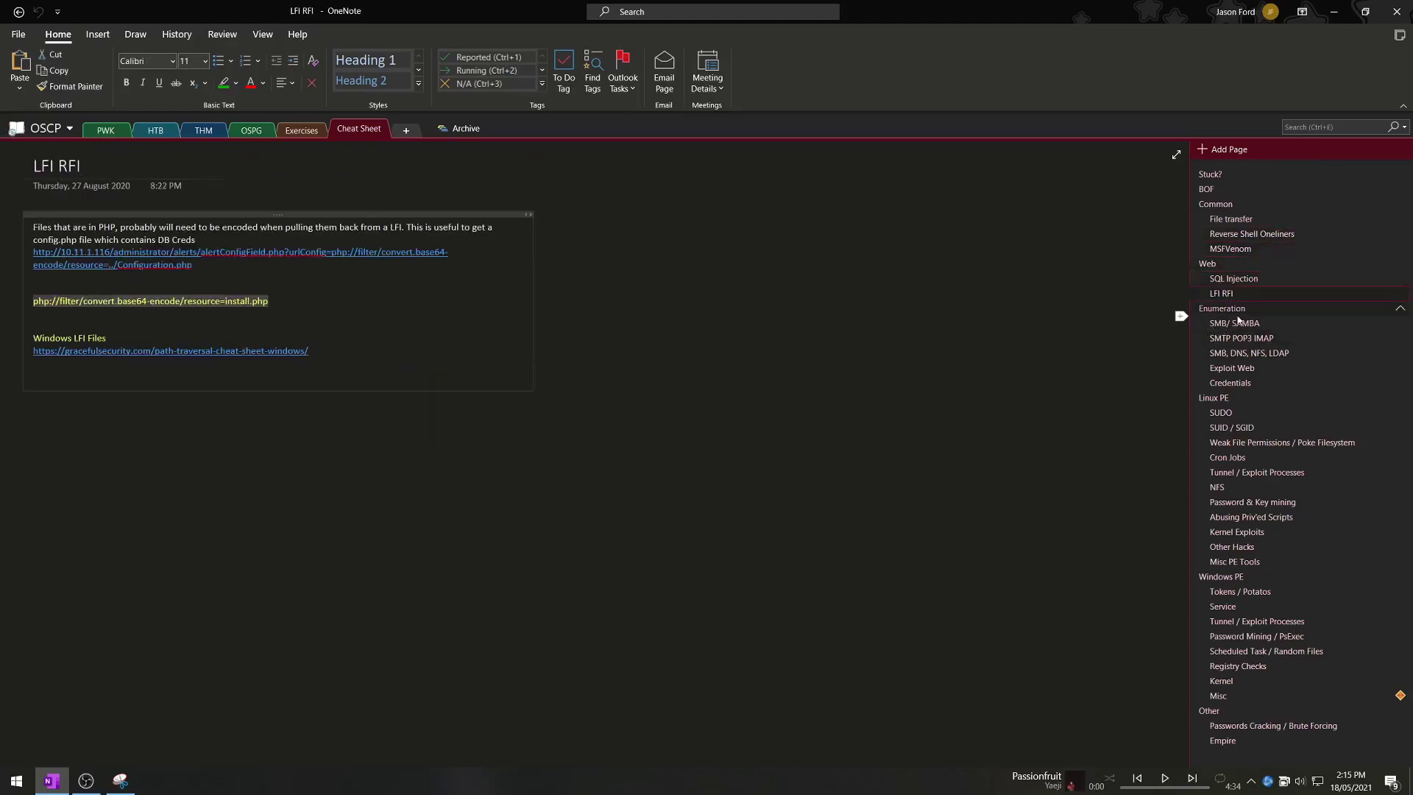
left_click(1232, 368)
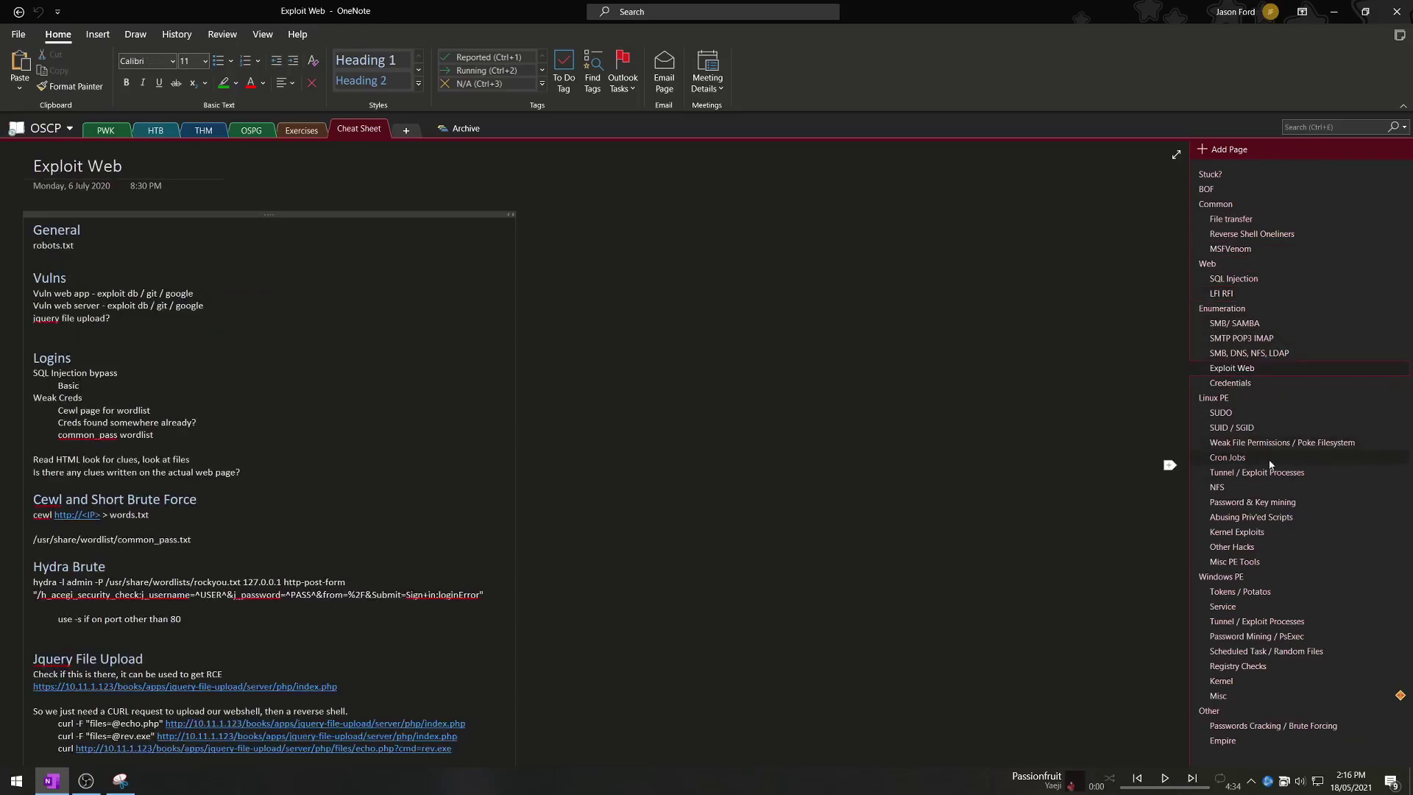